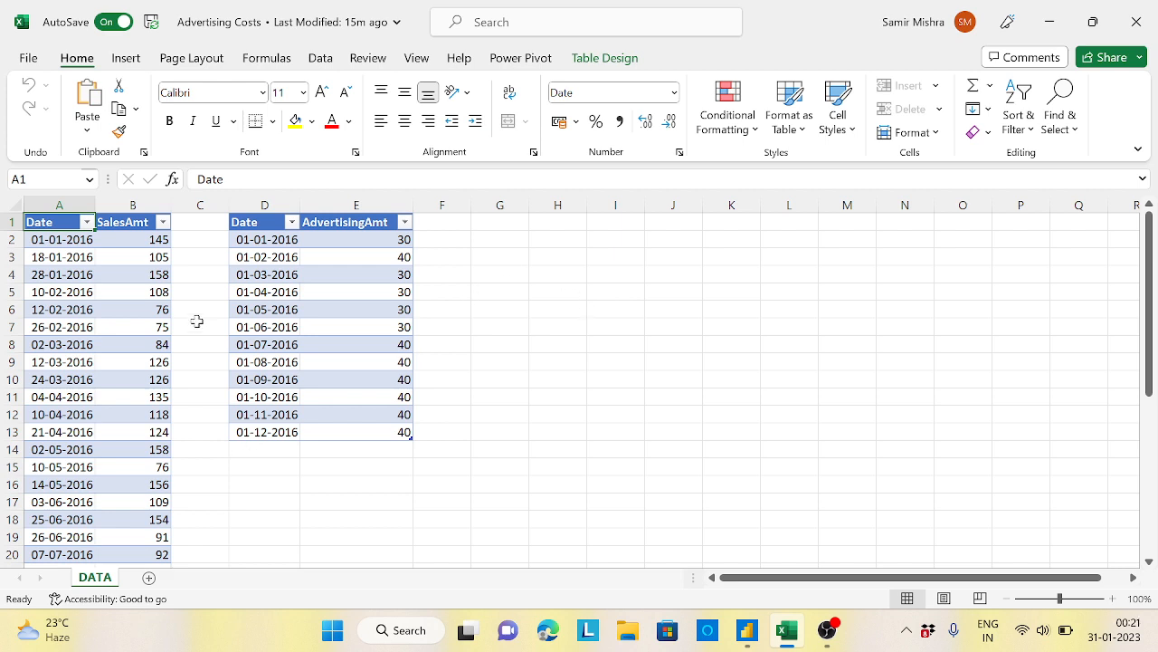
Step: Check the table names assigned to the SalesAmt table and the AdvertisingAmt table
click(139, 273)
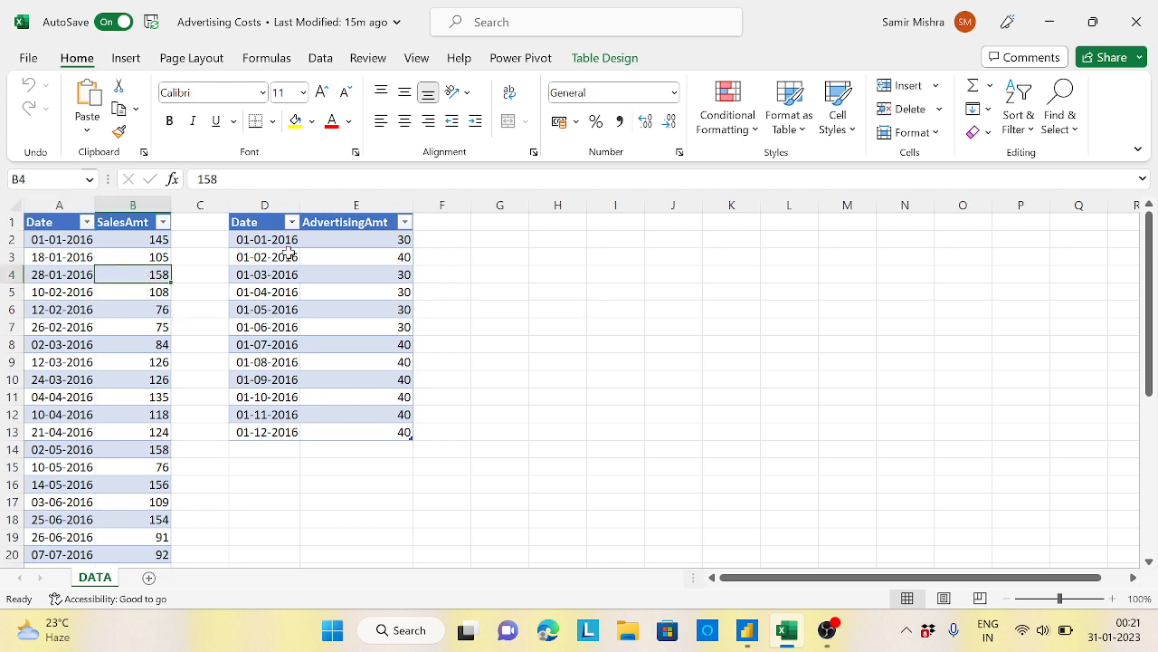
click(604, 58)
click(59, 109)
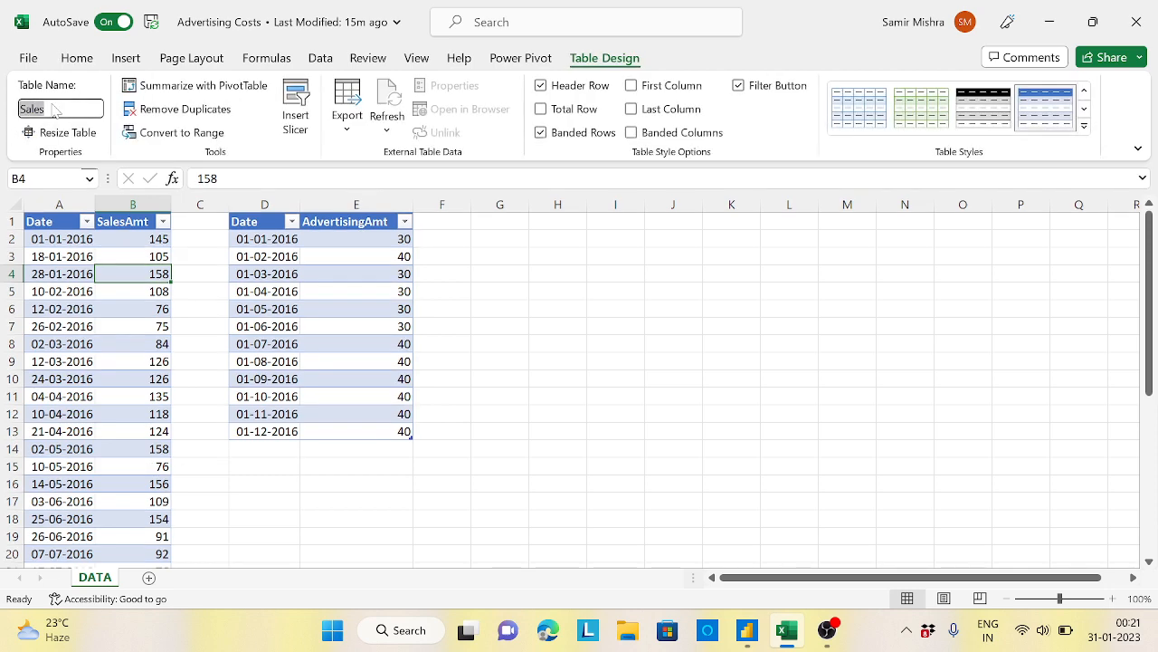
text(Sales)
click(349, 272)
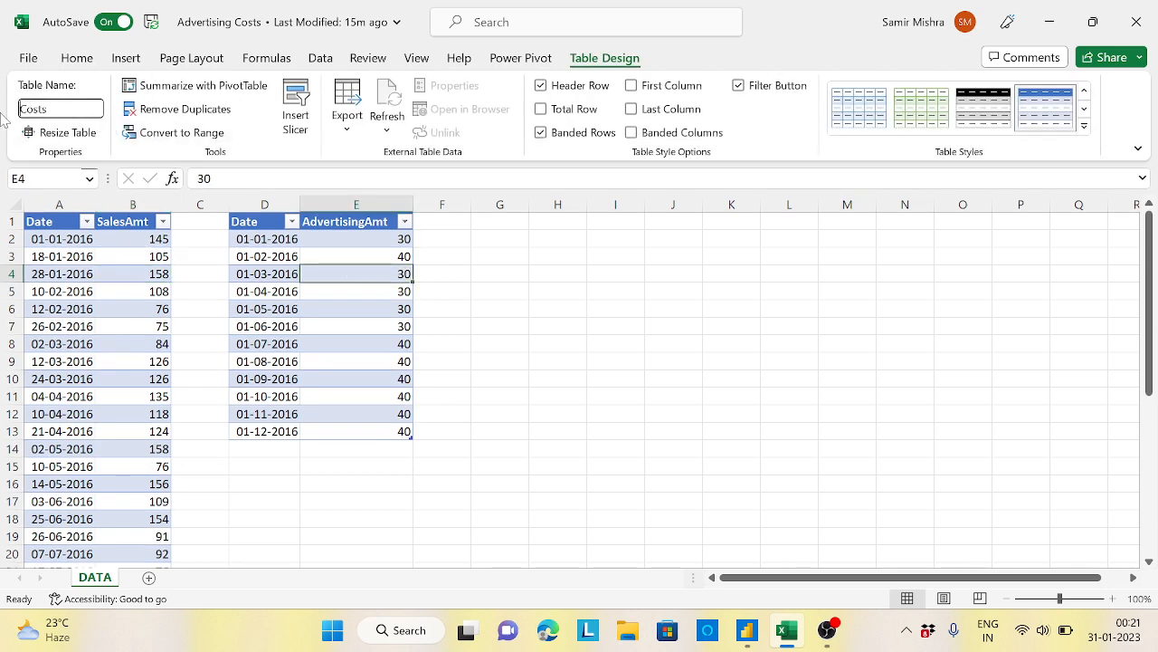
click(599, 257)
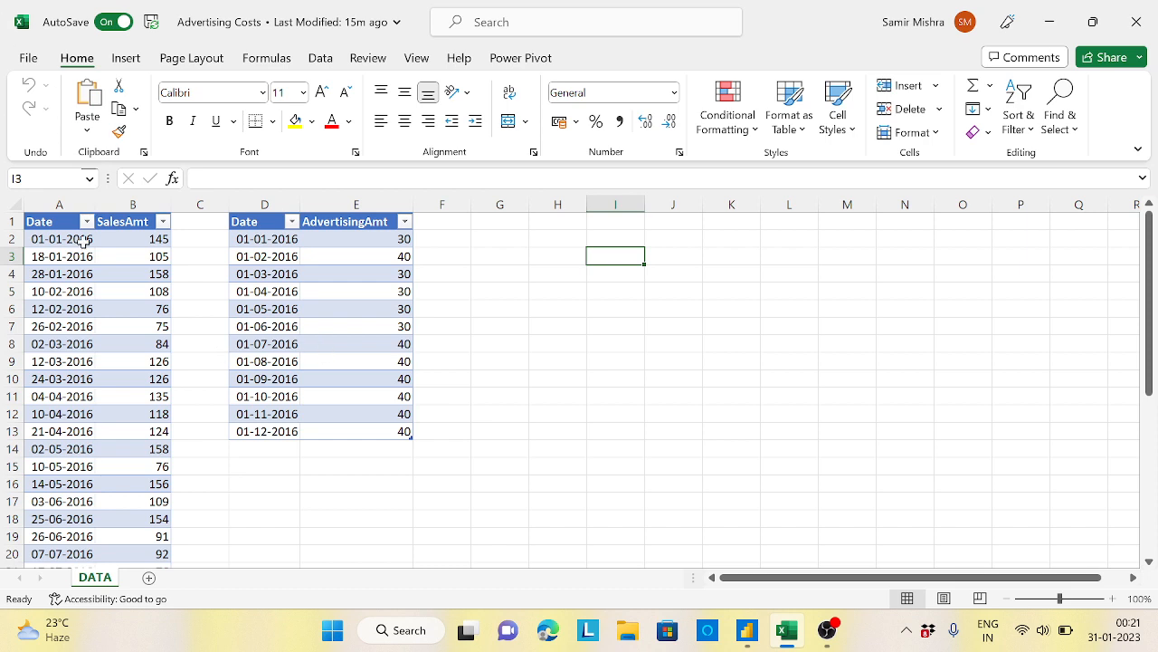
Step: Compare the sales dates and amounts for January and February with the monthly advertising dates and amounts
drag(83, 241, 85, 270)
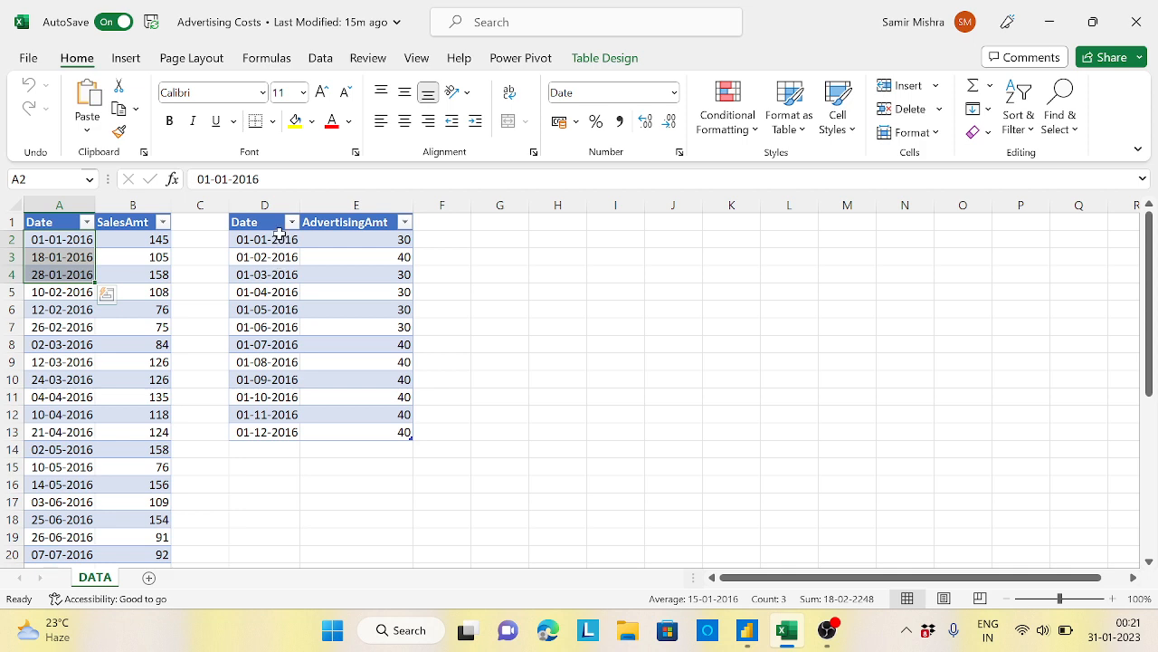
drag(281, 237, 273, 289)
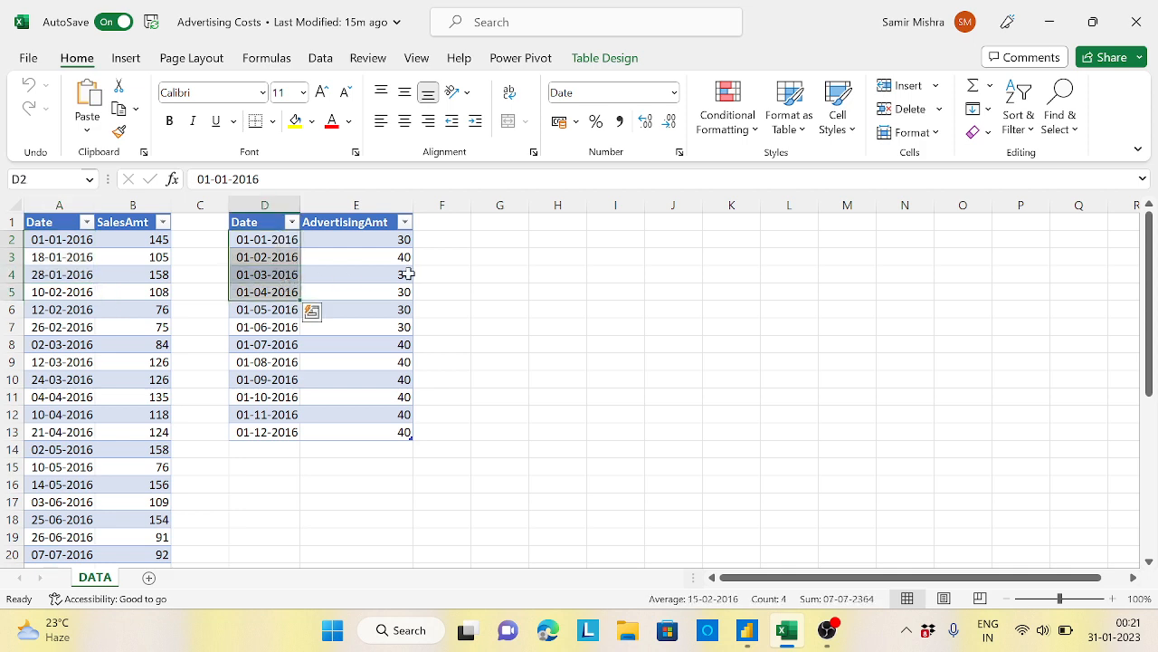
click(269, 245)
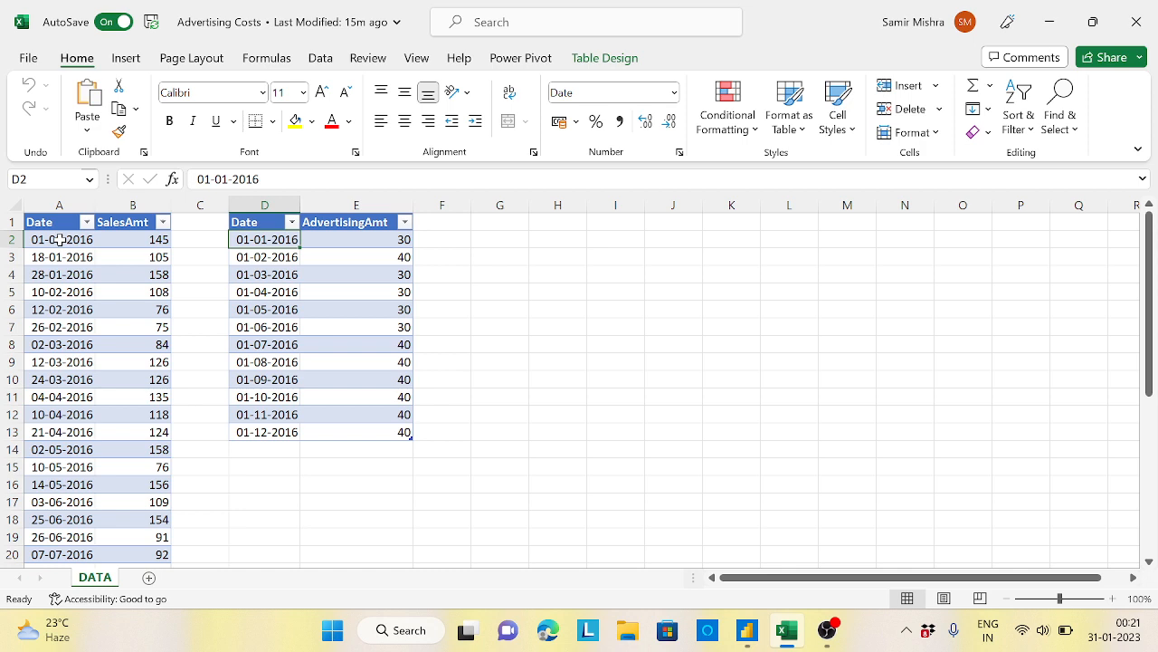
drag(54, 239, 114, 274)
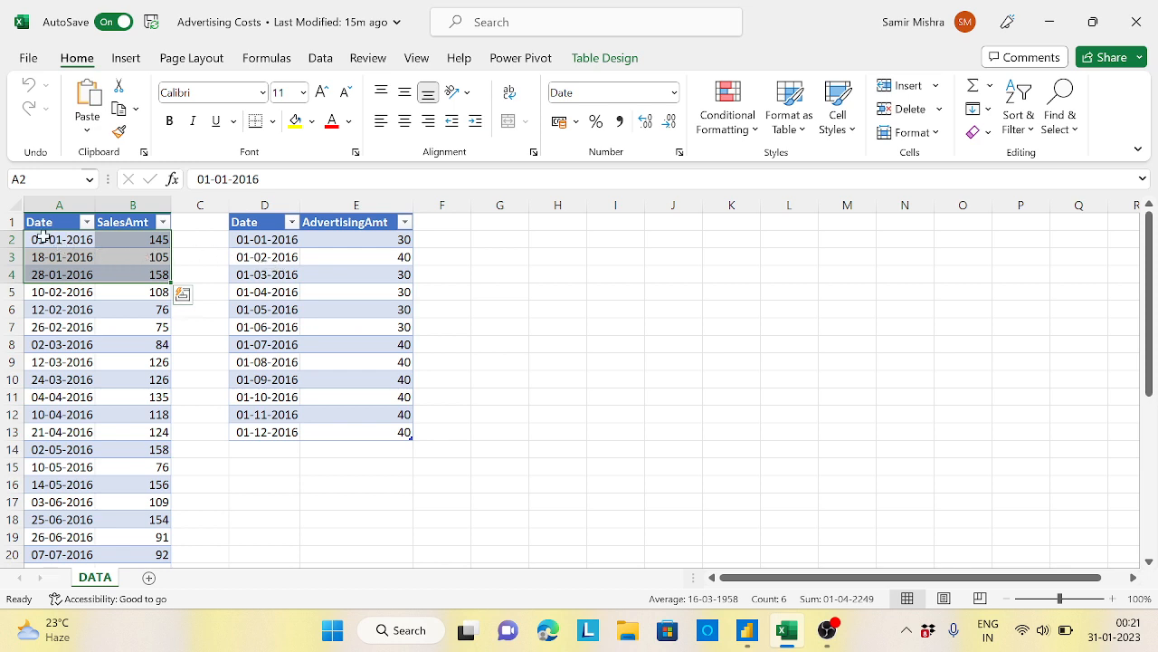
click(227, 239)
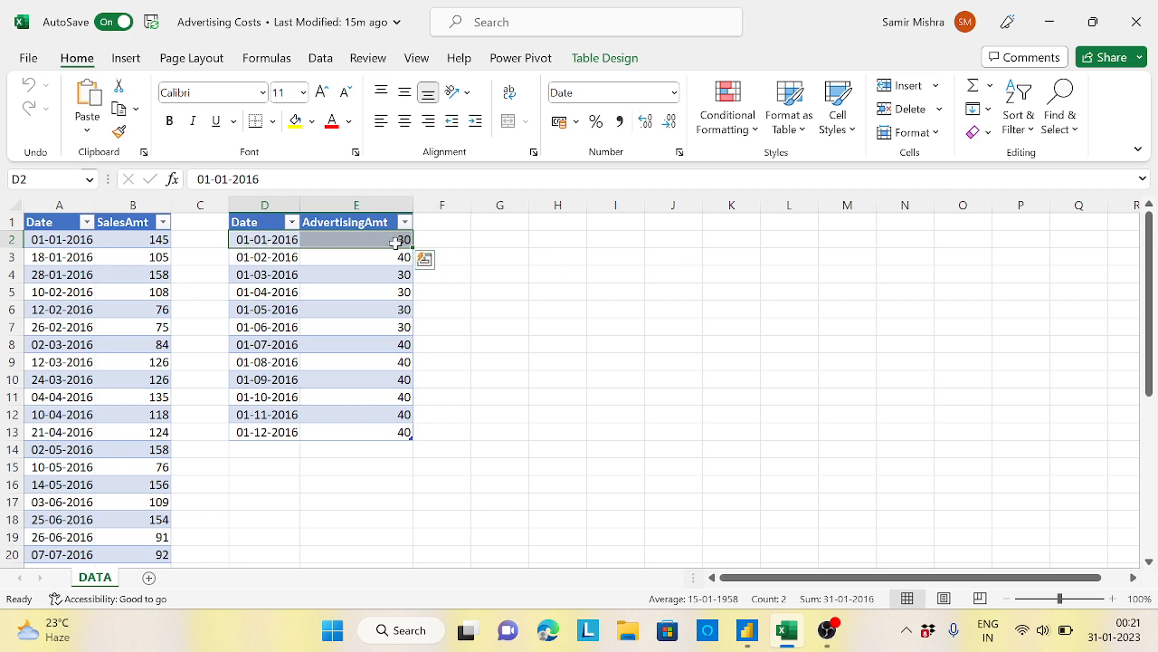
drag(72, 293, 133, 326)
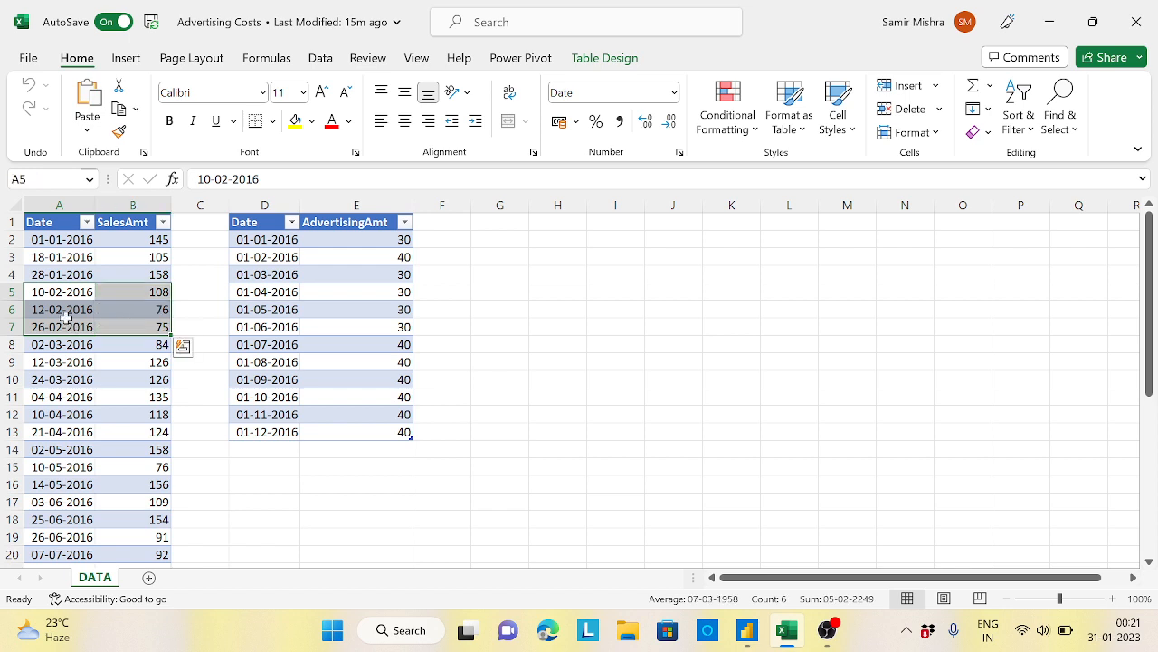
click(234, 257)
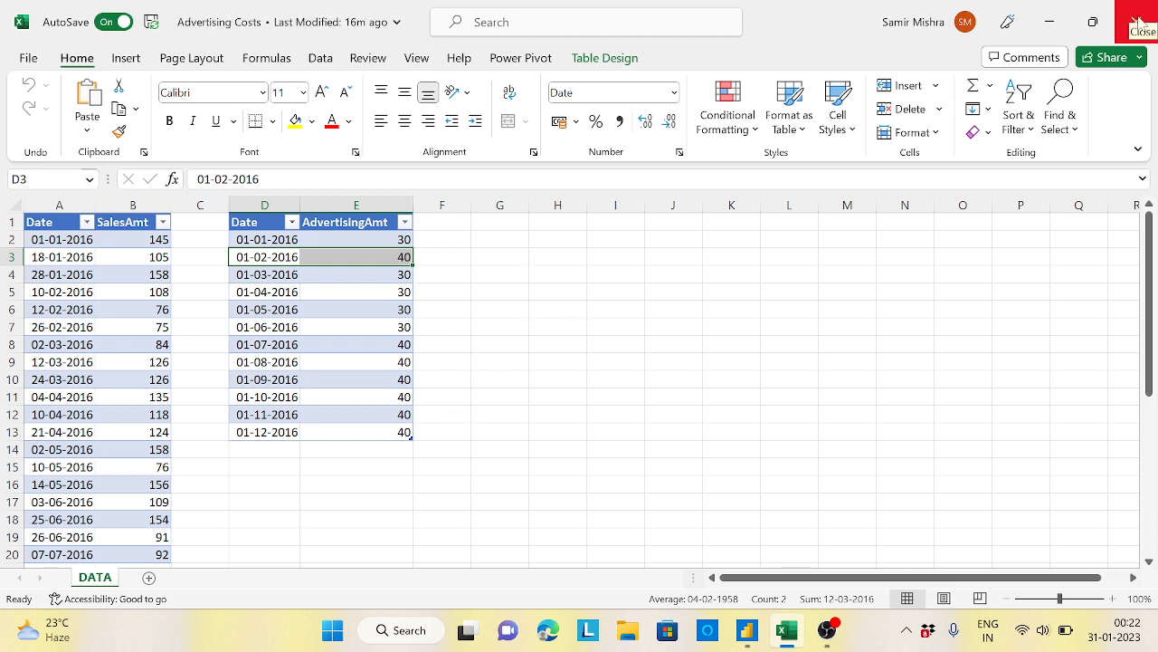
Step: Close the workbook, switch to Power BI Desktop and move the Costs table slightly lower in the model diagram
click(1139, 24)
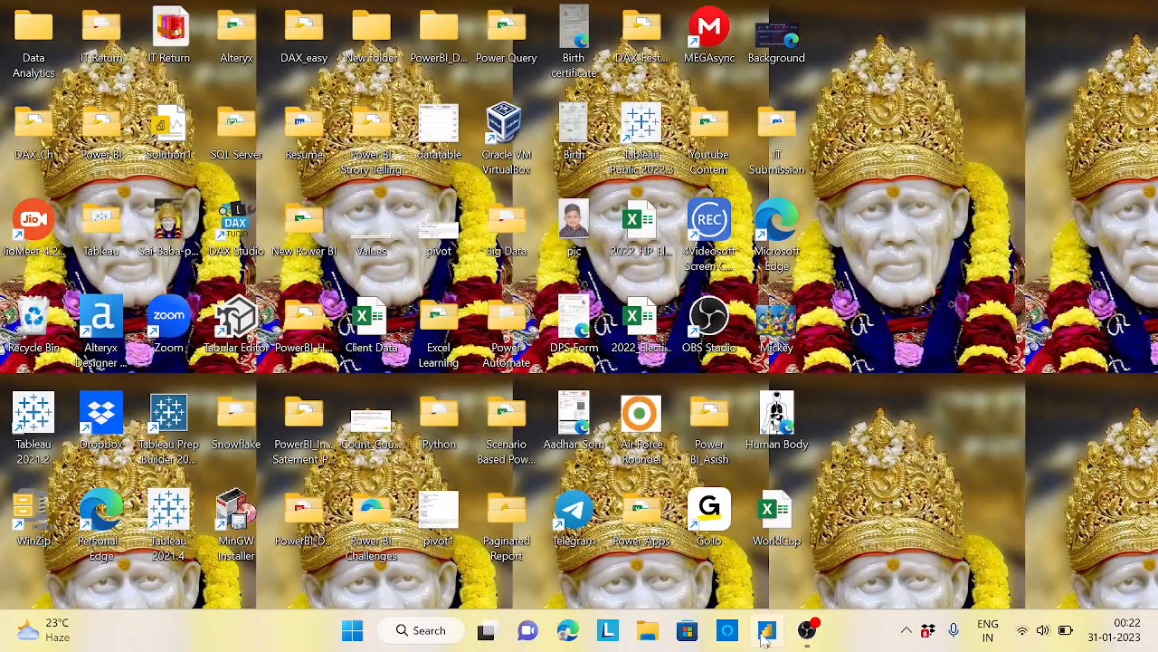
click(766, 630)
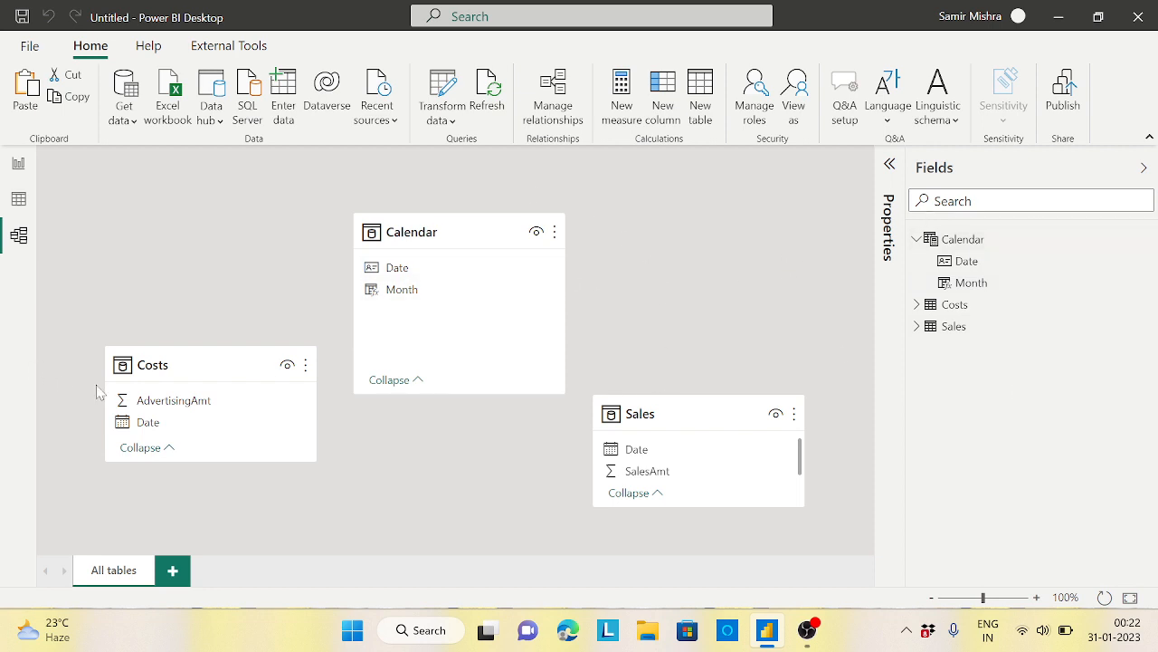
drag(181, 365, 187, 387)
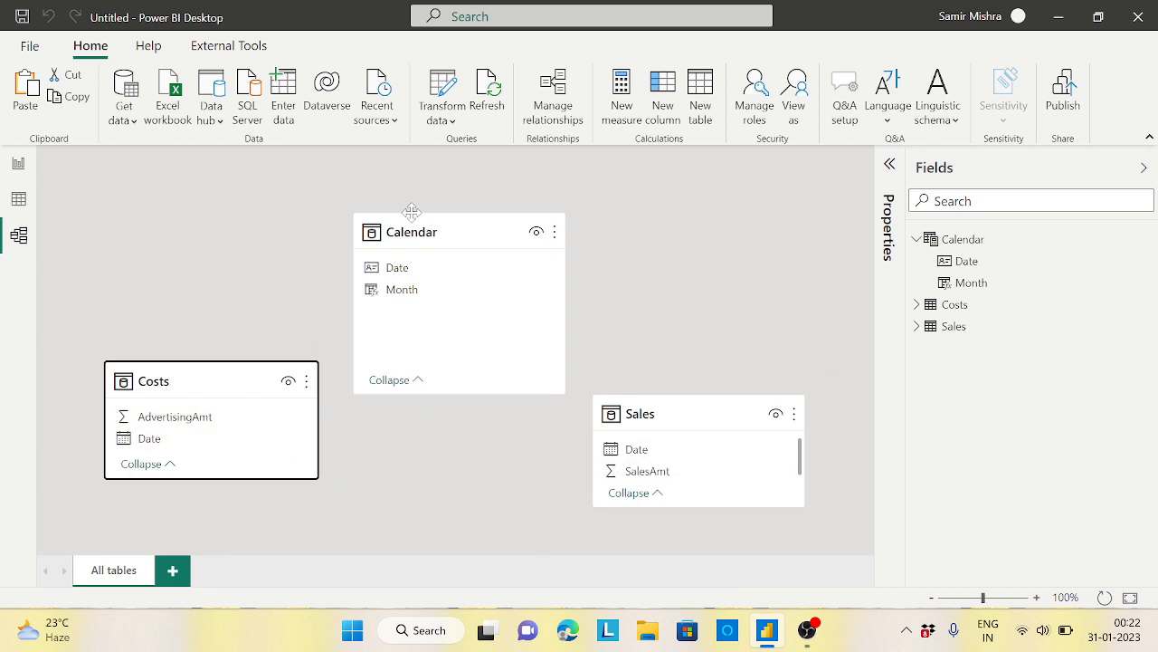
Step: Examine the date range in the Calendar table's DAX formula, enlarging the formula text
click(438, 228)
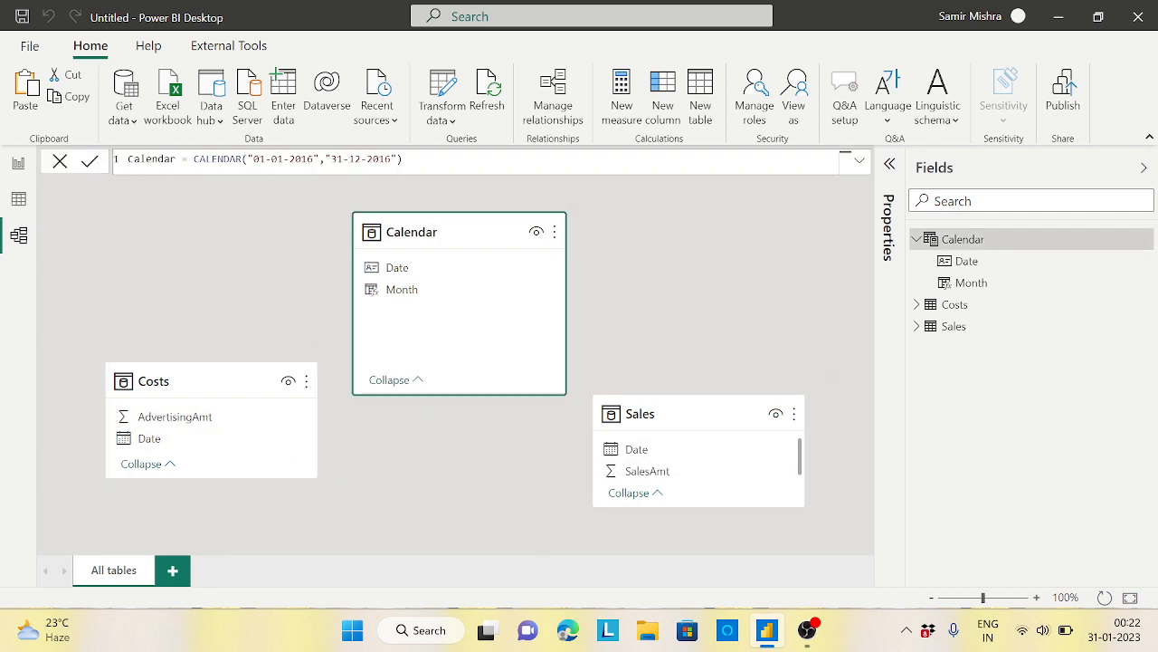
click(403, 159)
ctrl+scroll(403, 159, up, 5)
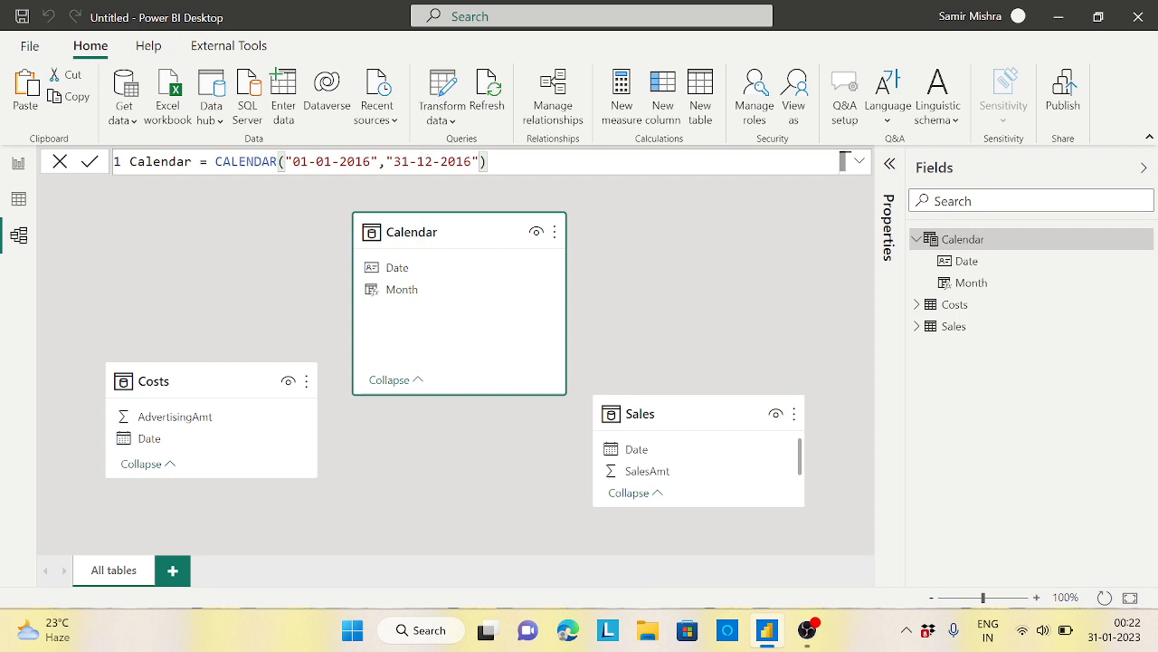
drag(286, 161, 472, 161)
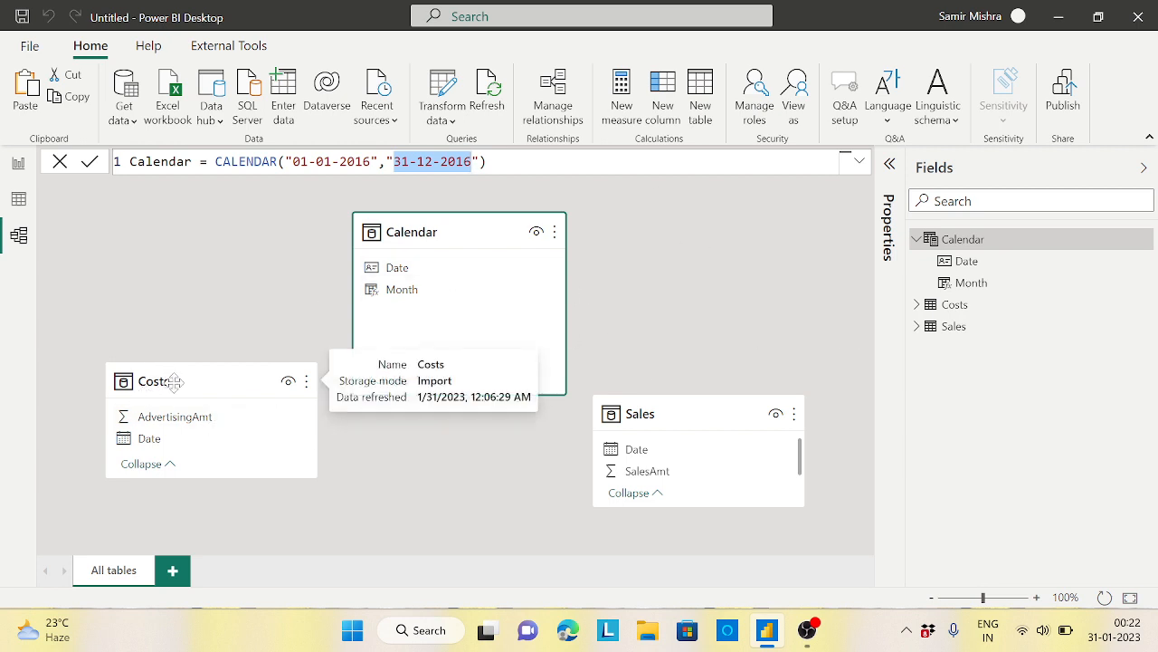
Step: Arrange the model diagram by moving the Costs and Sales tables lower and shortening the Calendar table's card
drag(181, 384, 179, 417)
drag(690, 419, 691, 425)
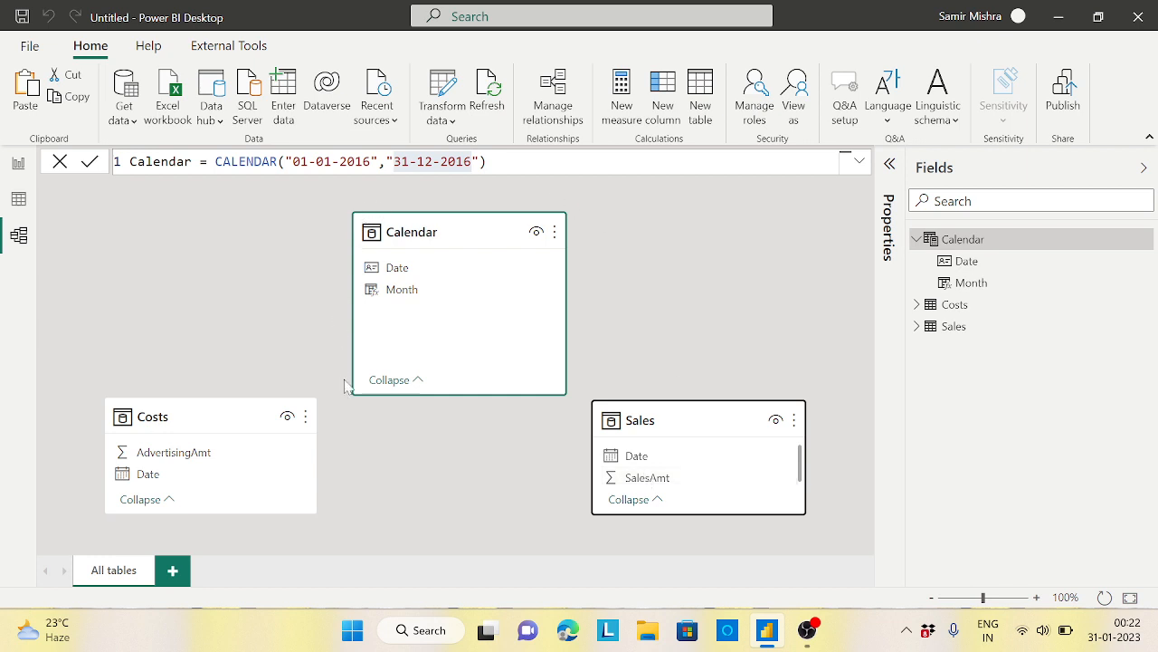
drag(446, 394, 471, 353)
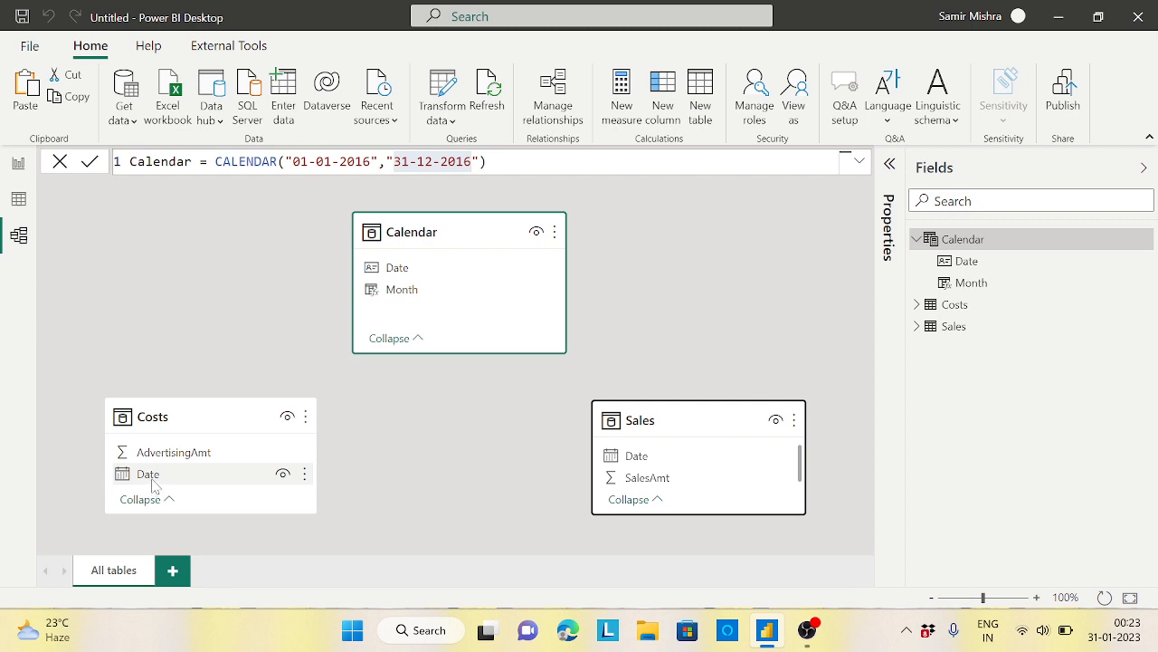
Step: Relate the Date fields of the Costs and Sales tables to the Calendar table's Date field
drag(152, 482, 407, 276)
drag(638, 459, 429, 282)
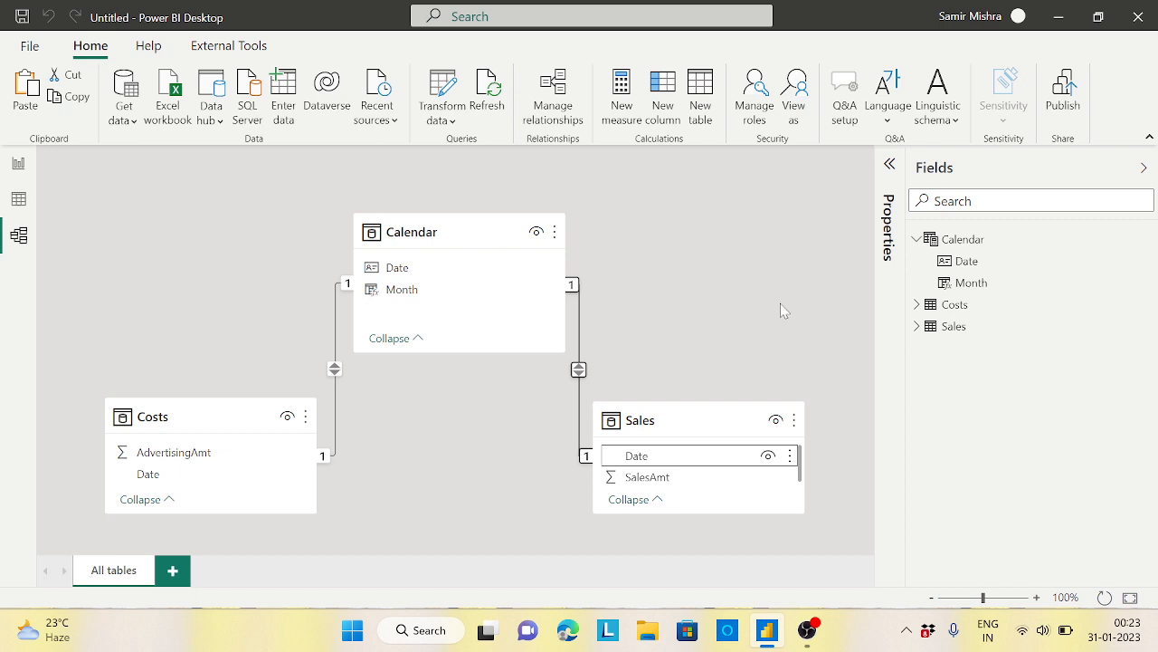
Step: In the report view, collapse the filters area and load a new blank entered-data table named Key Measures
click(19, 164)
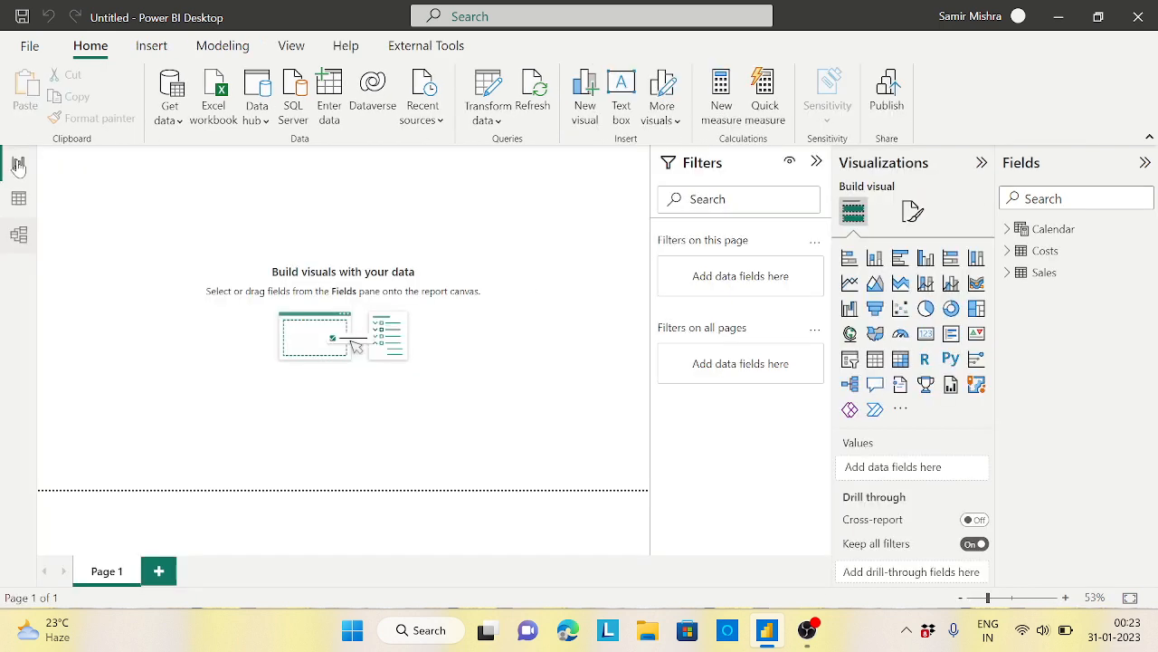
click(818, 162)
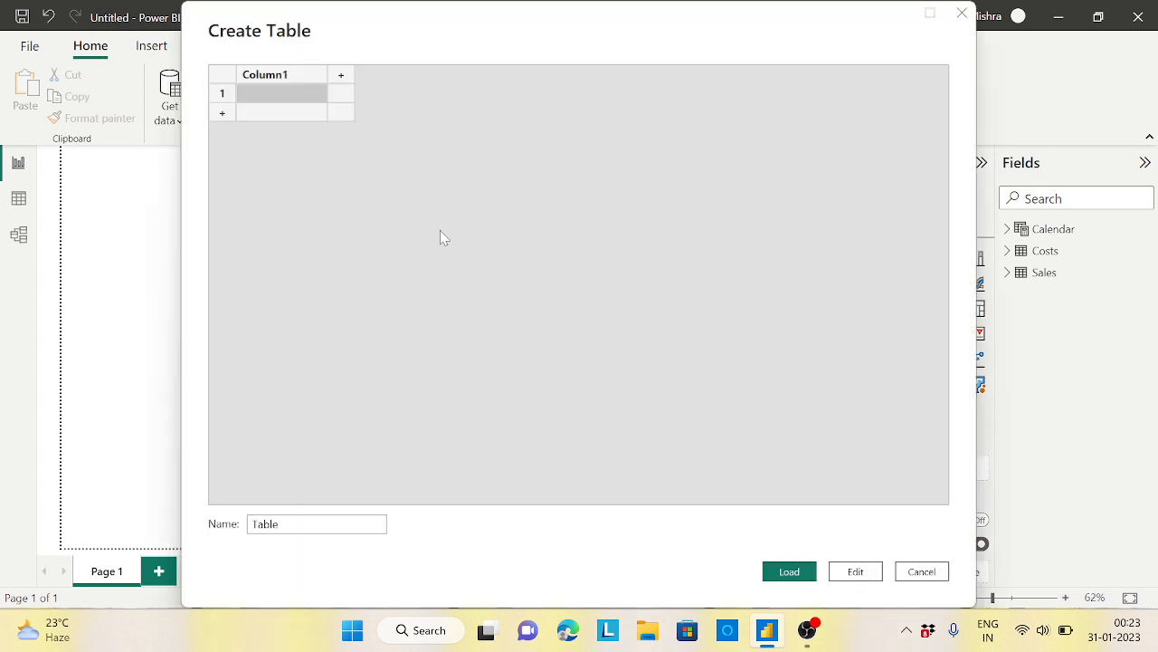
double_click(249, 524)
text(K)
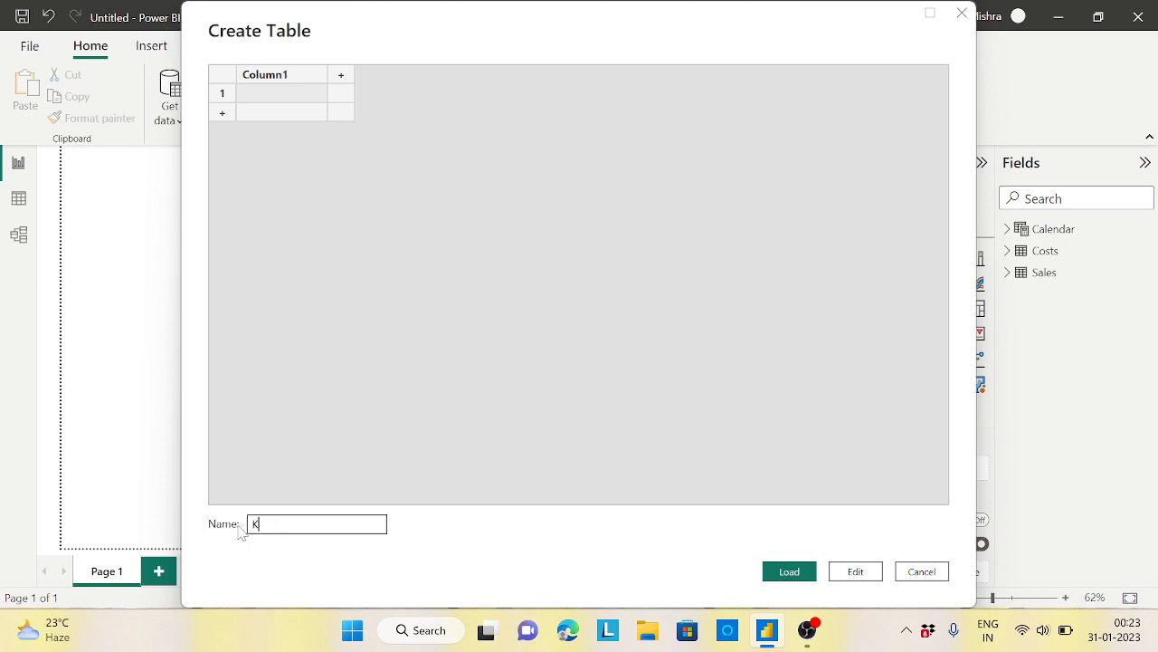
text(ey Measures)
click(787, 573)
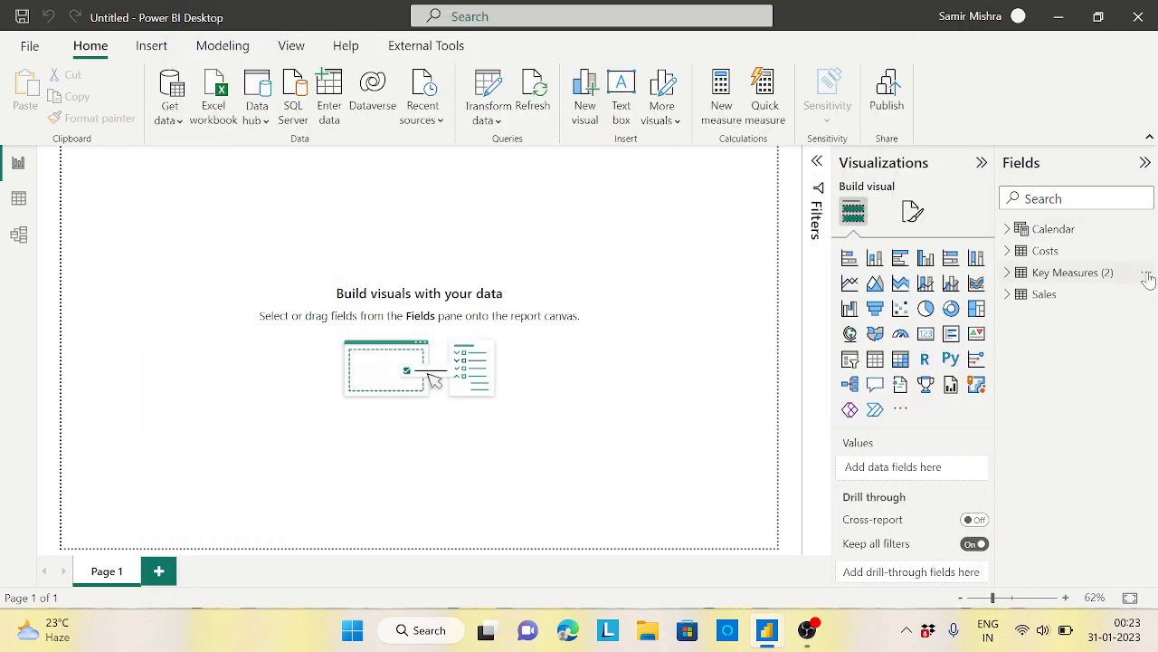
Step: Create the measure Total Sales Amount = SUM(Sales[SalesAmt]) in the Key Measures table
click(1147, 273)
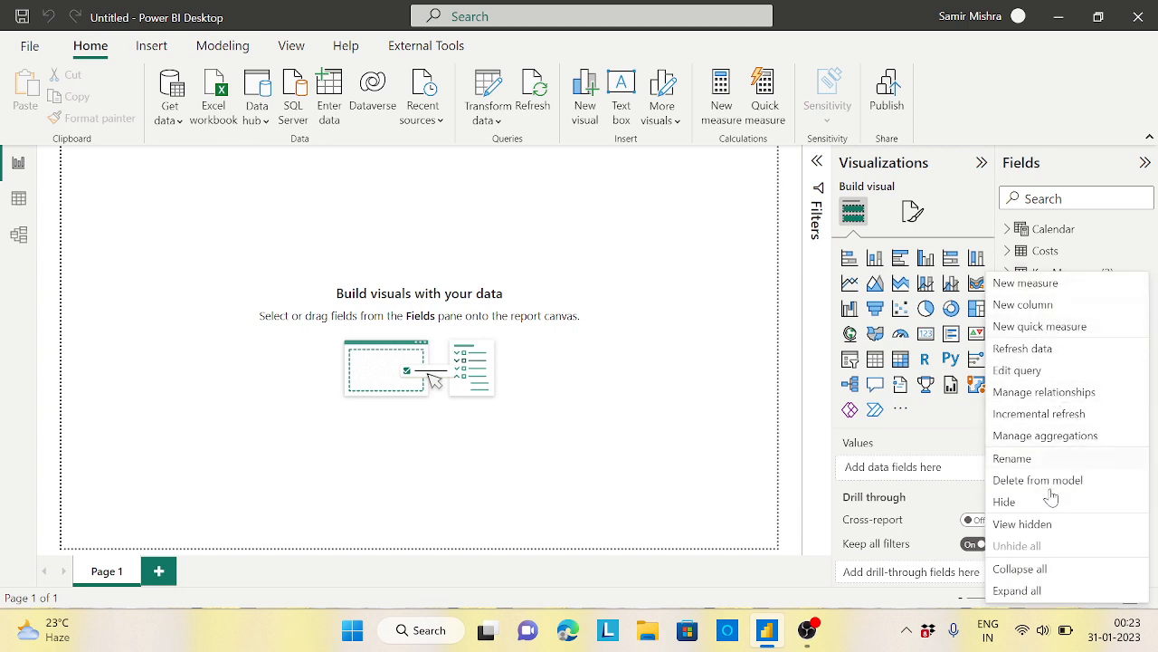
click(1038, 287)
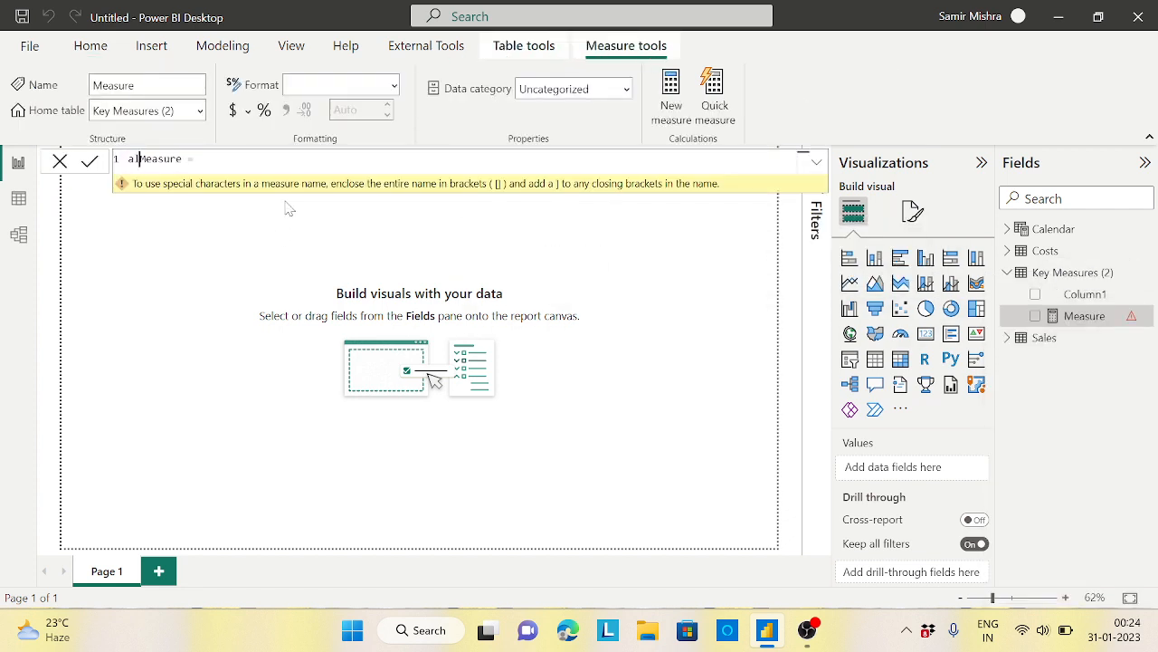
key(Delete)
key(Delete)
key(Delete)
key(Delete)
key(Delete)
text(Total Sales Amount)
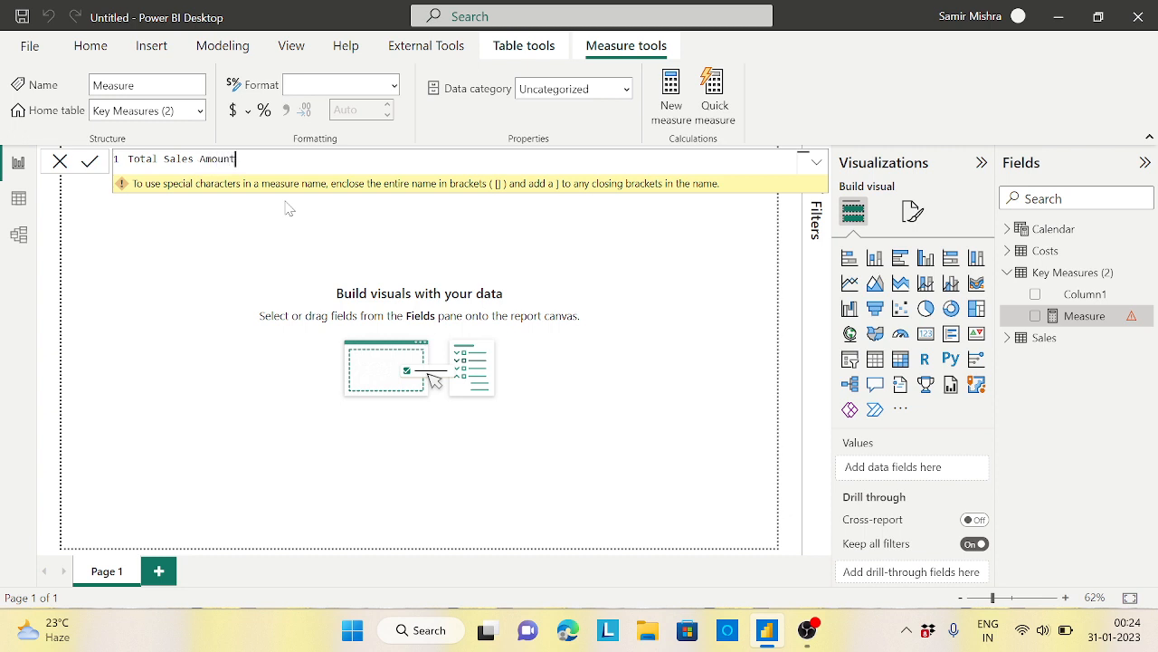
text(= sum)
key(Tab)
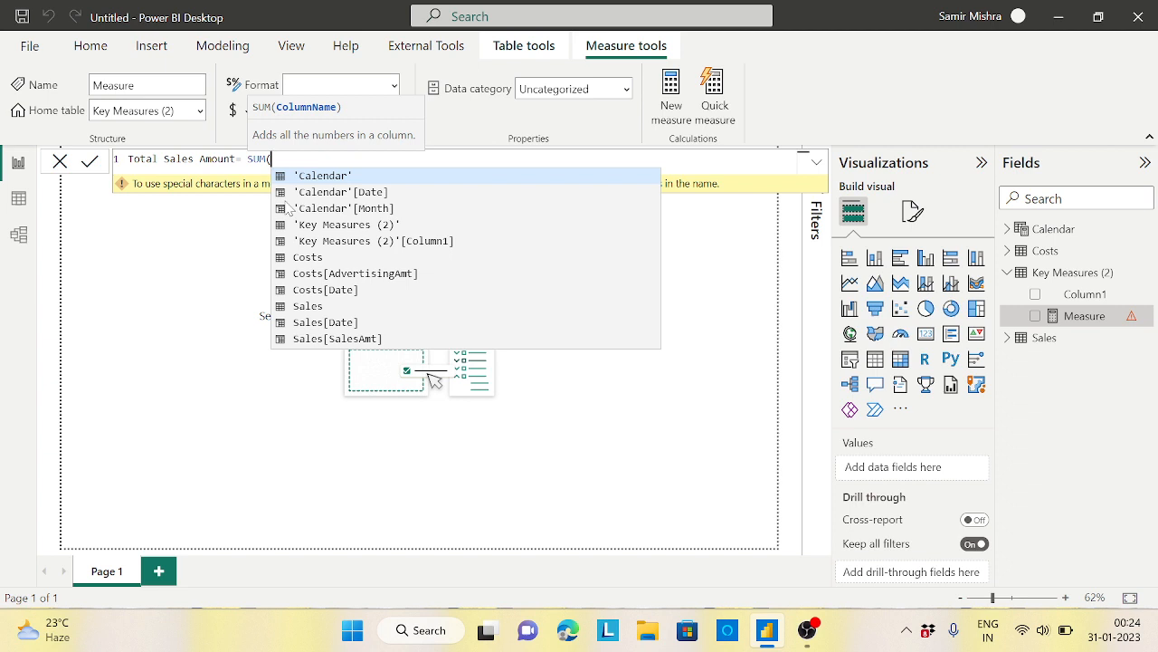
text(sa)
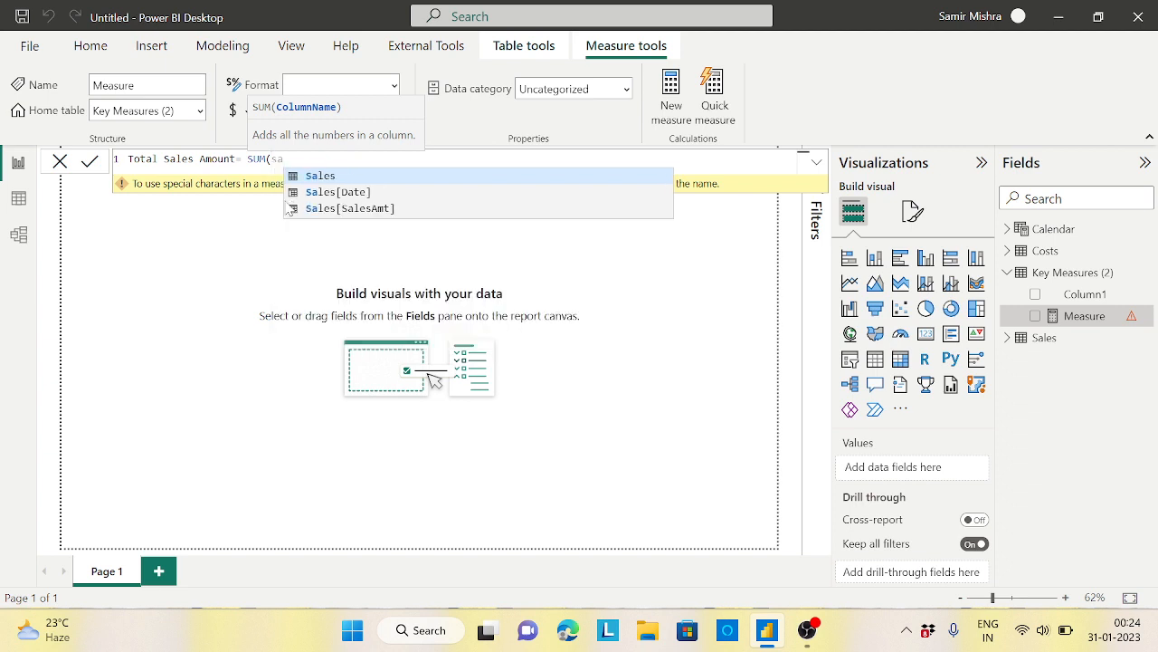
click(385, 209)
text())
key(Return)
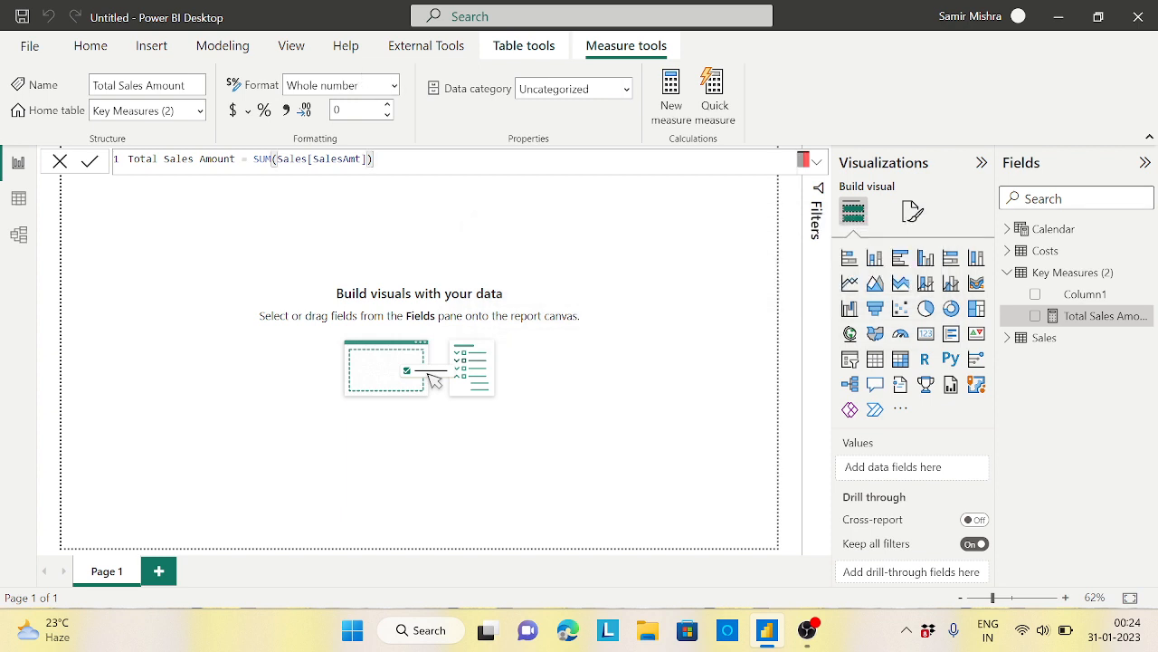
Step: Delete the placeholder Column1 from the Key Measures table
click(1145, 295)
click(1050, 431)
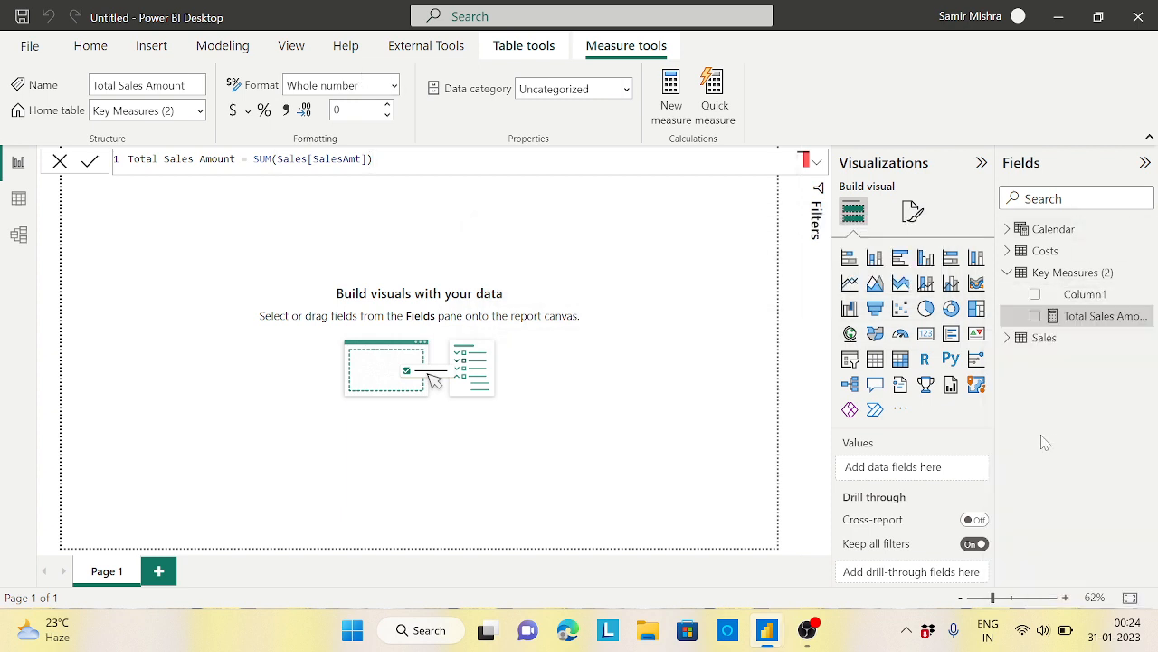
click(679, 349)
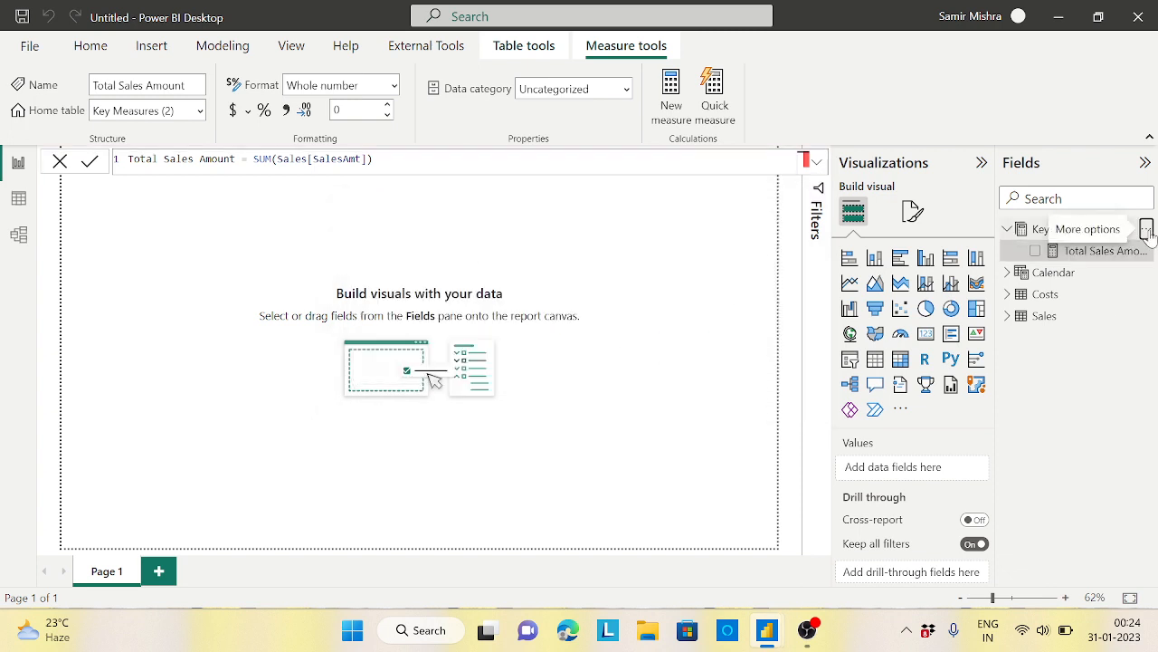
Step: Create the measure Total Cost = SUM(Costs[AdvertisingAmt]) in the Key Measures table
click(1145, 229)
click(1038, 243)
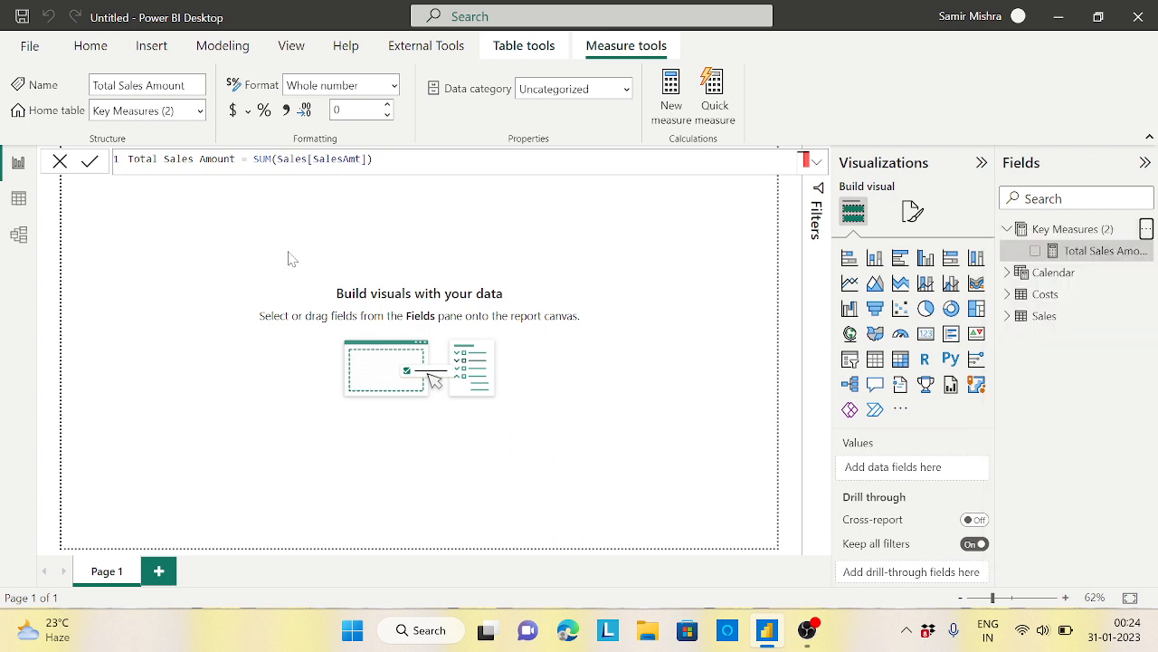
text(Total Cos)
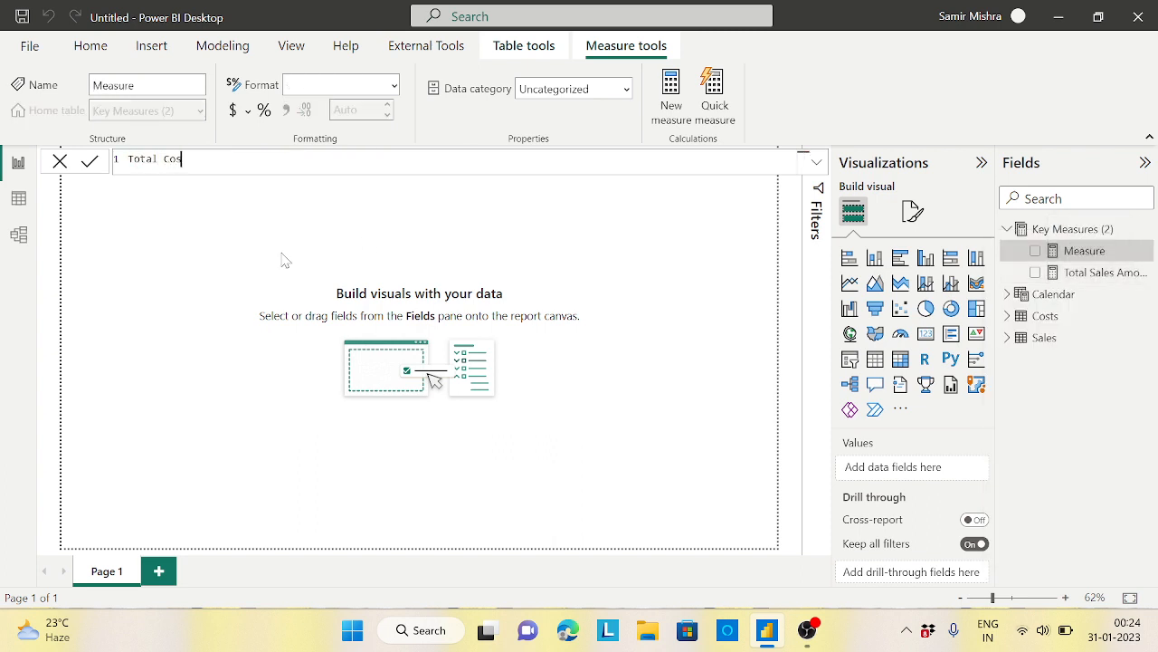
text(t= SUM()
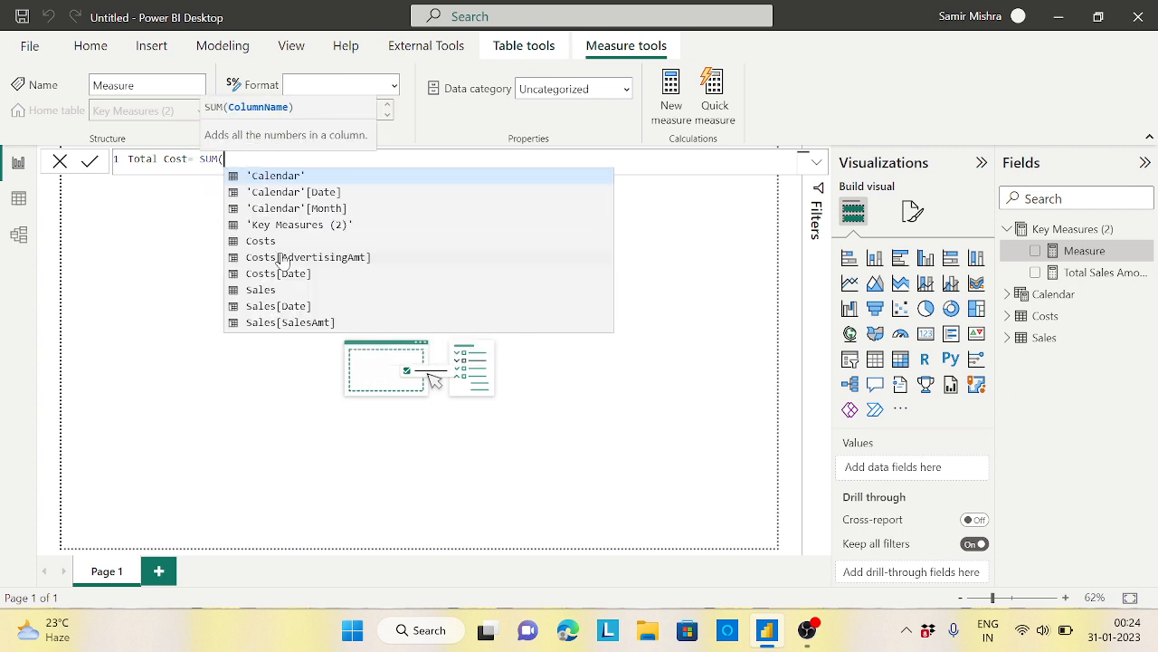
text(co)
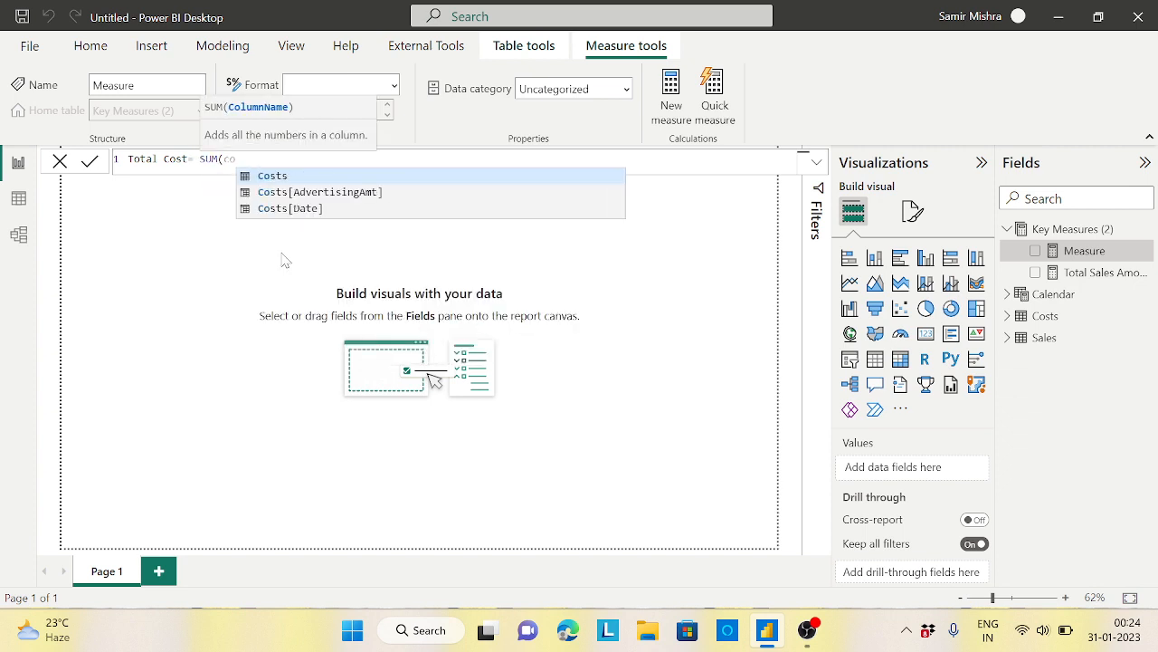
click(351, 192)
text())
key(Return)
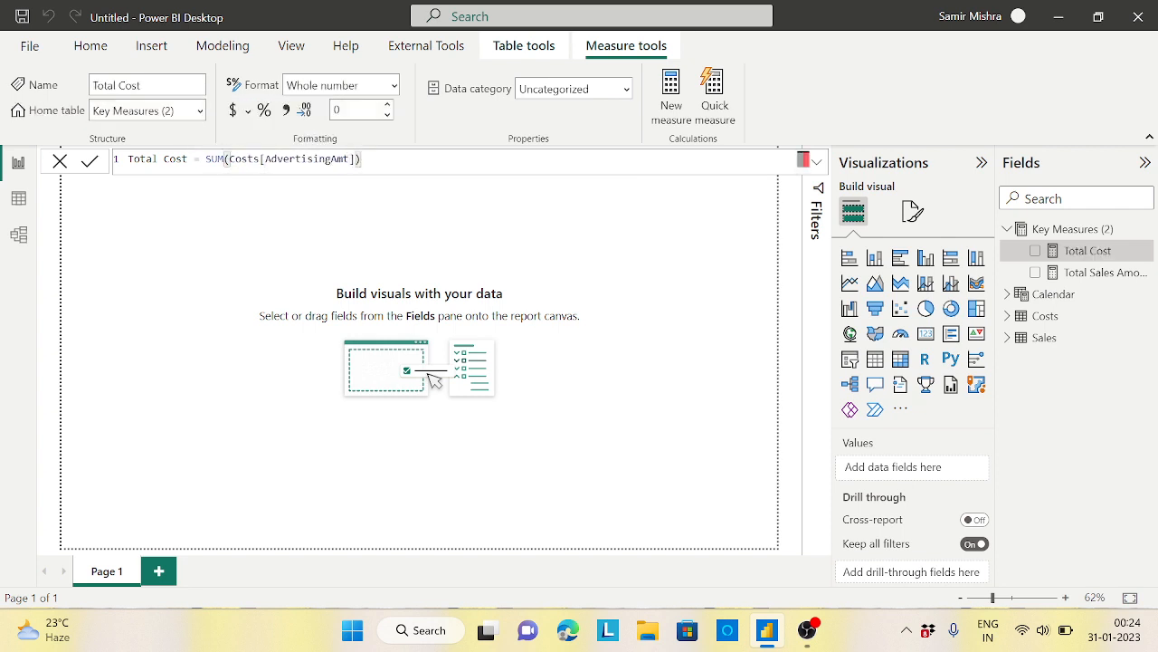
Step: Add a matrix visual to the report page, enlarge it to about half the page width and move it towards the centre
click(1007, 229)
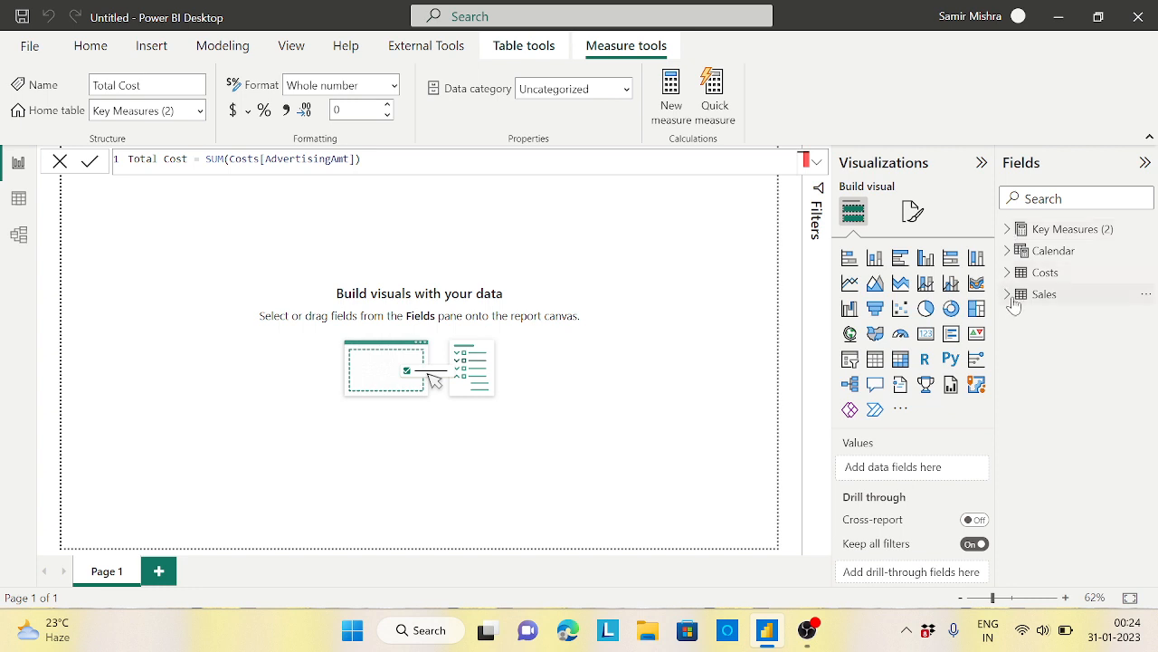
click(901, 359)
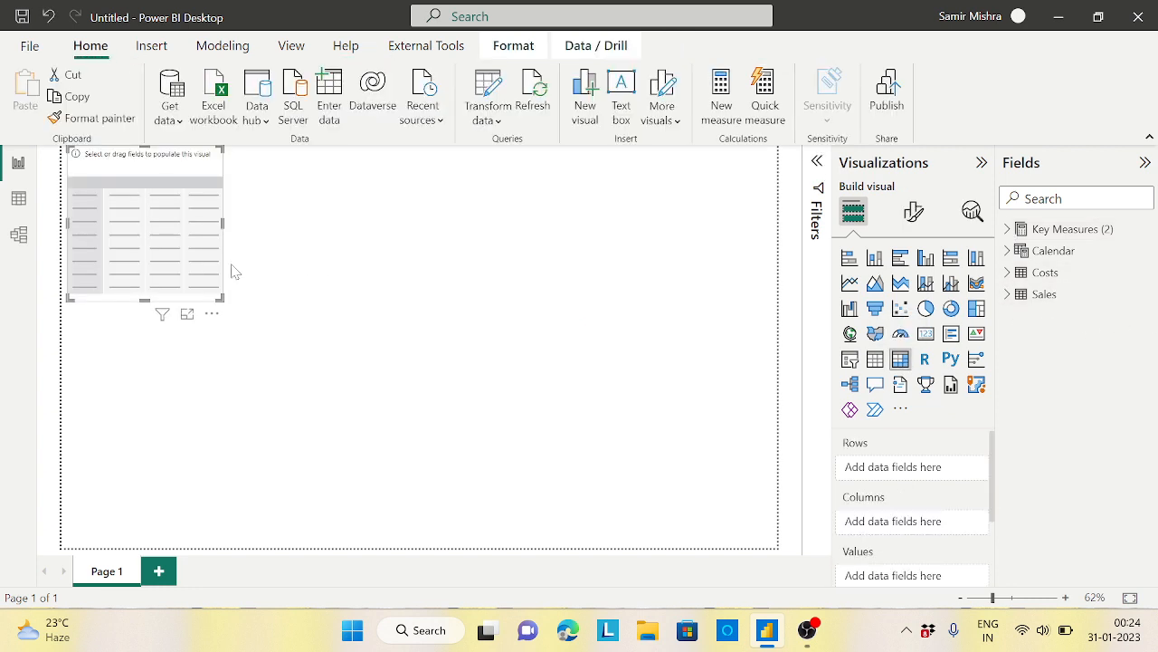
drag(292, 320, 530, 488)
drag(404, 383, 452, 397)
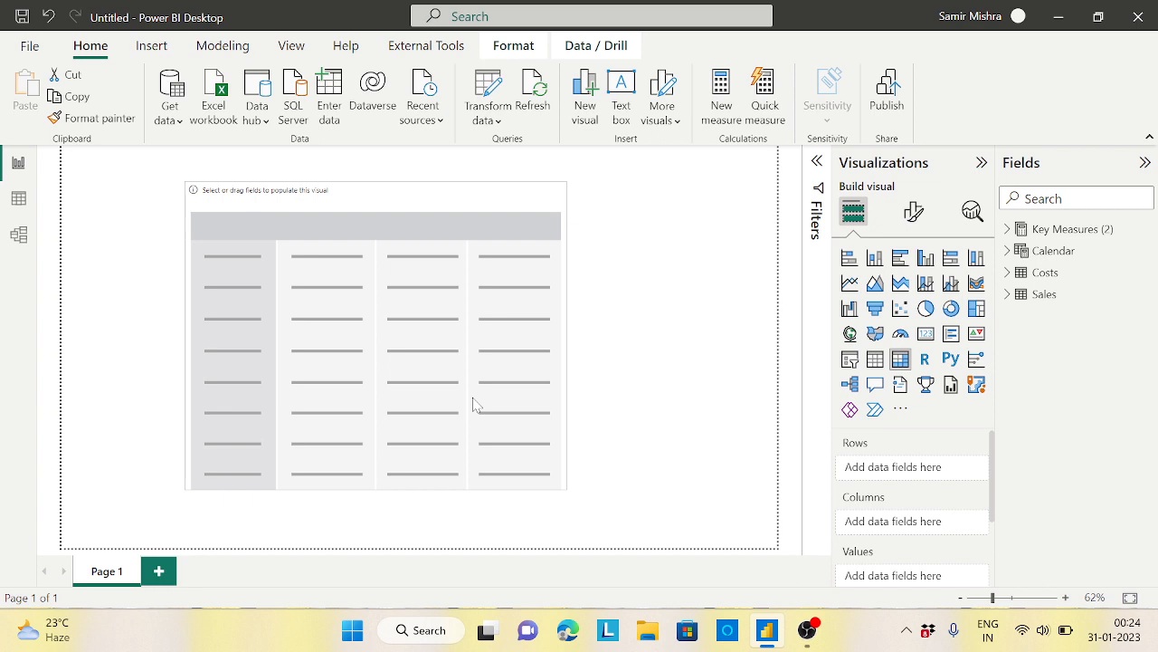
Step: Set the matrix rows to the Calendar table's Month field with Date beneath it
click(1009, 252)
drag(1075, 301, 915, 467)
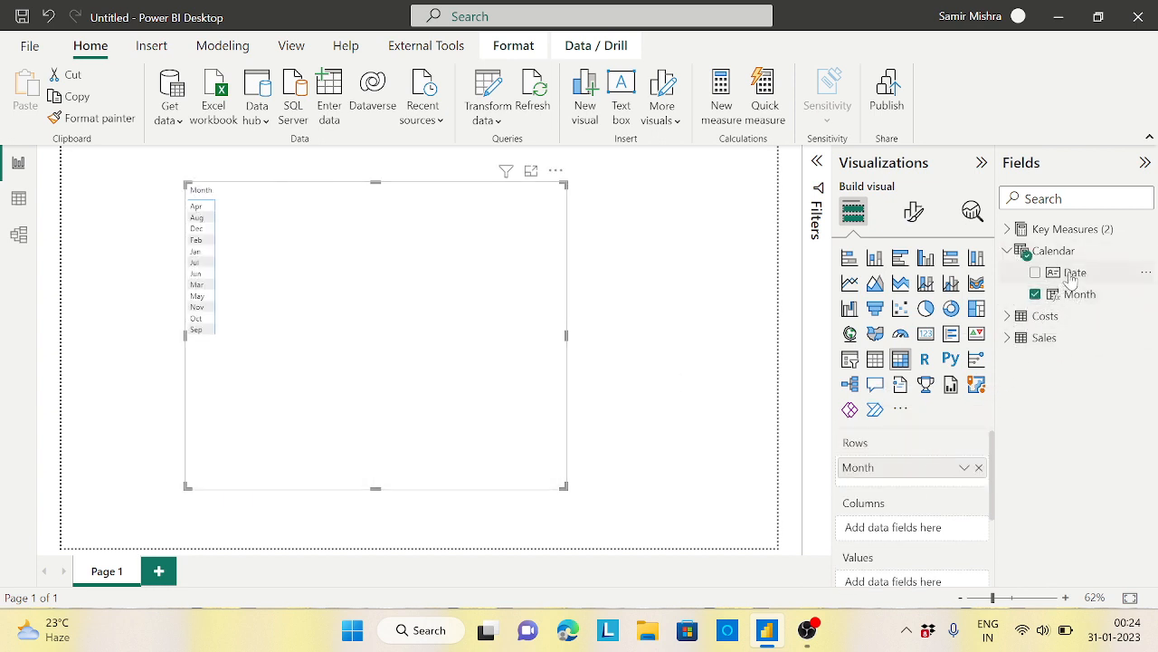
drag(1072, 276, 922, 478)
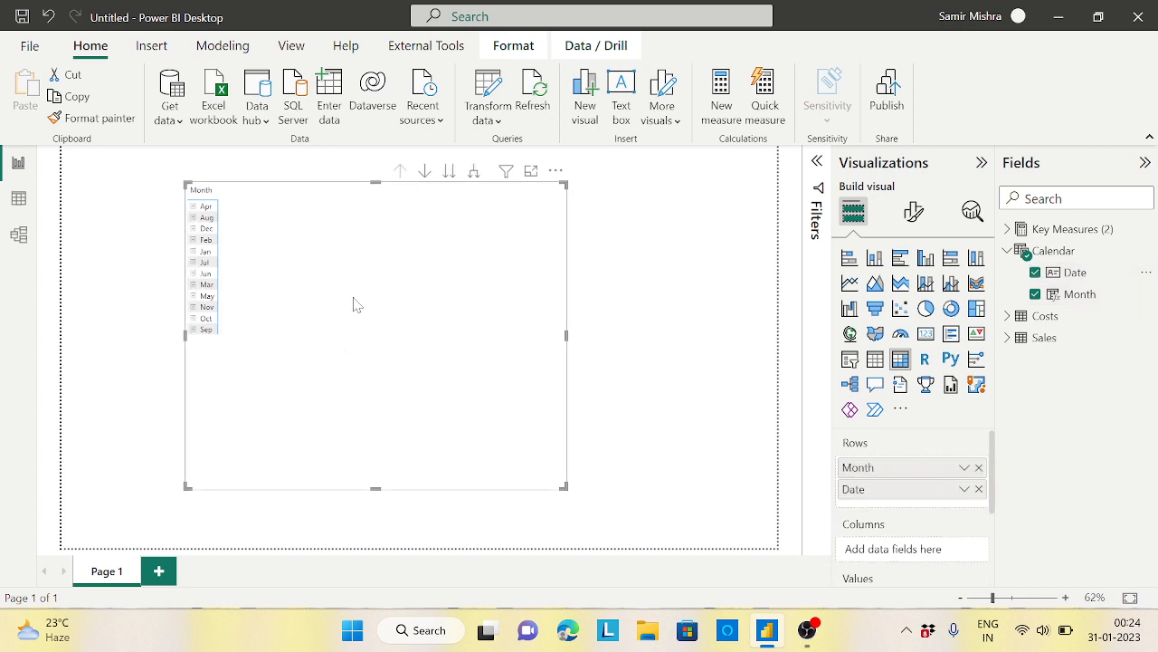
Step: Set the matrix font size to 15 for values and 19 for column headers
click(913, 211)
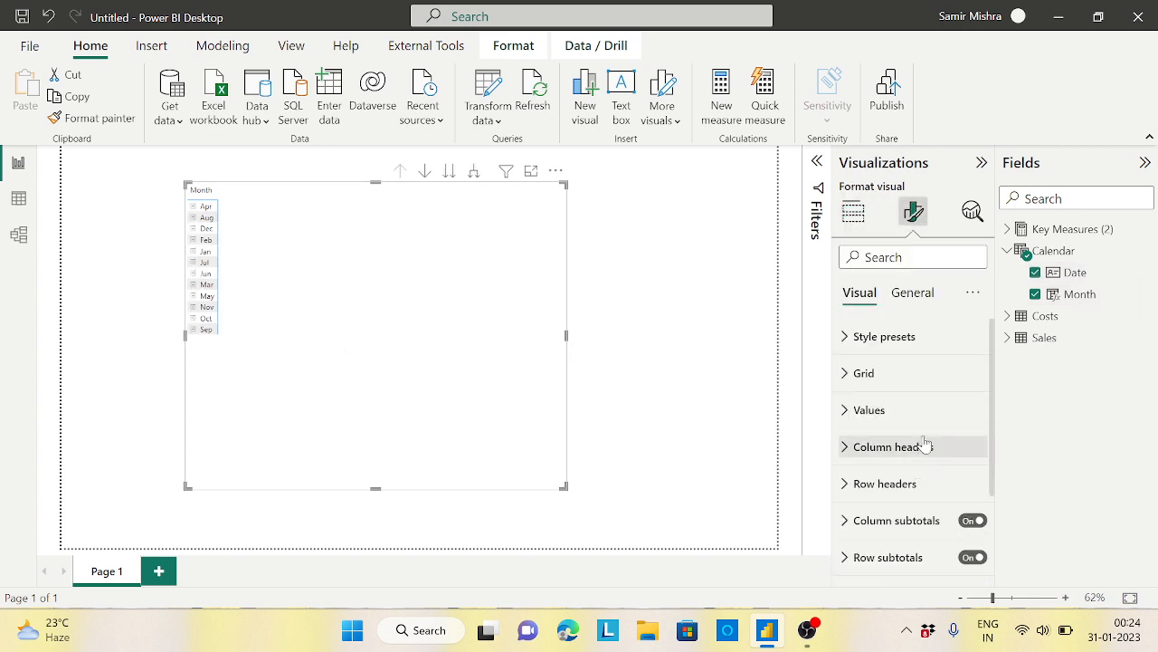
click(869, 410)
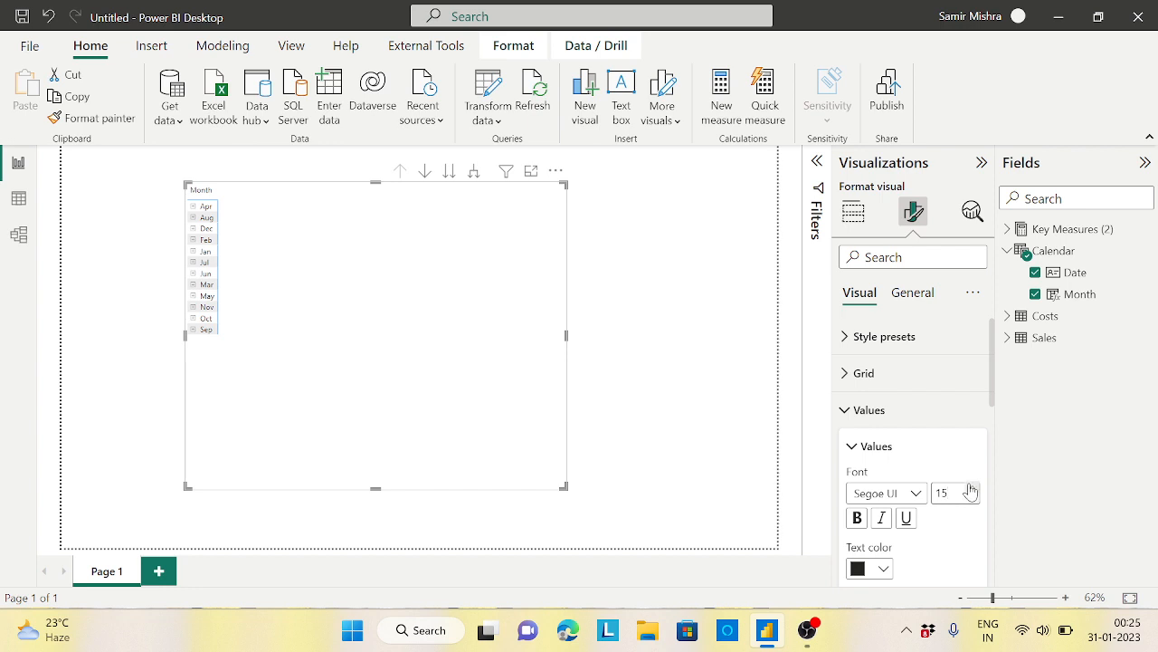
click(847, 412)
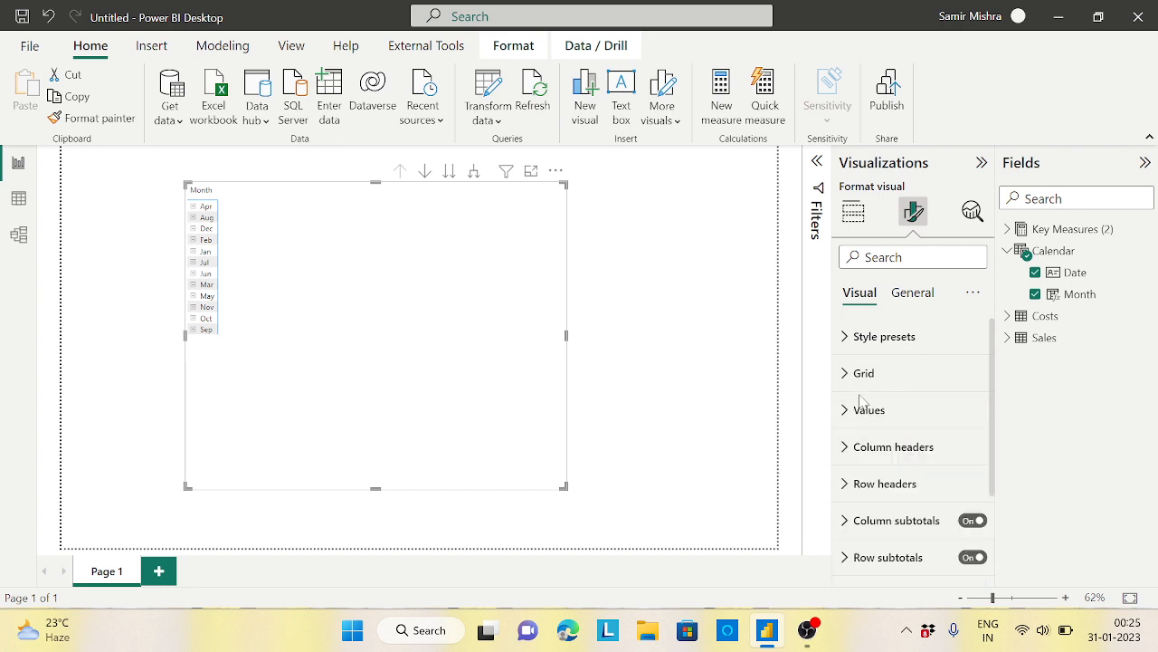
click(848, 449)
click(973, 528)
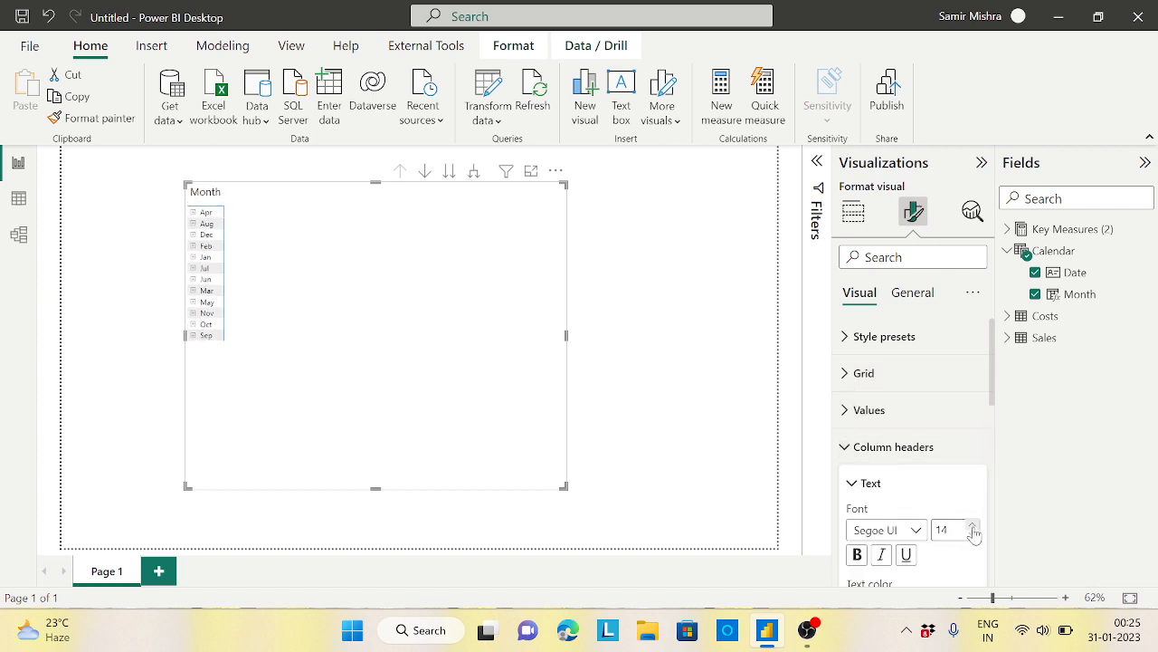
click(973, 528)
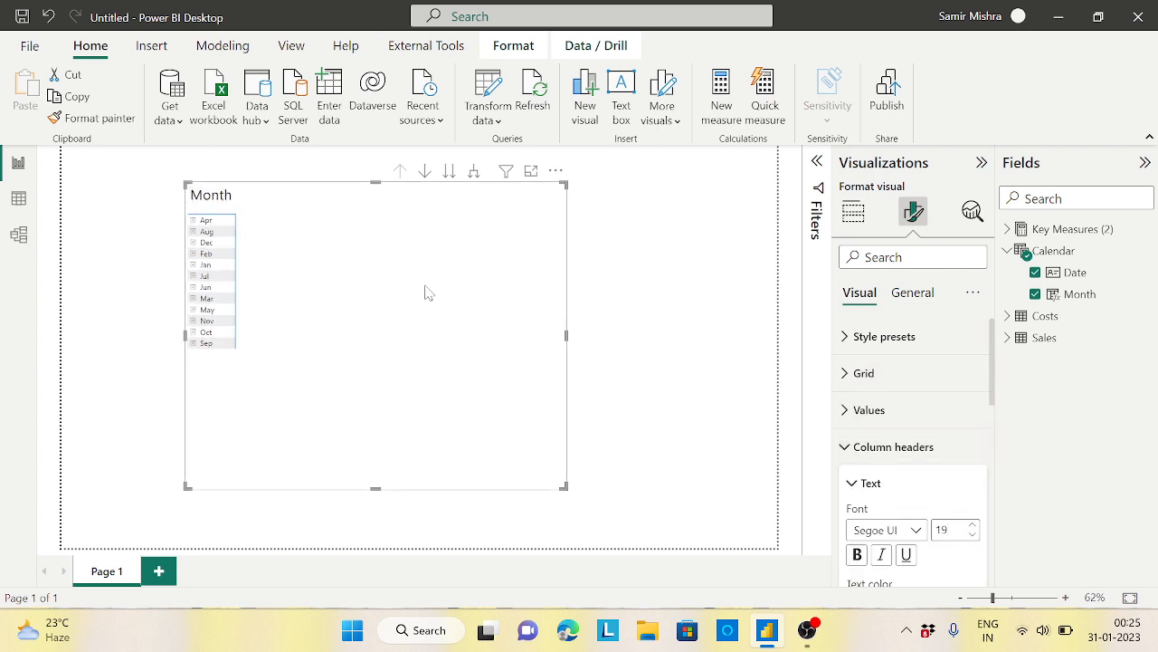
Step: Add the Total Cost and Total Sales Amount measures to the matrix and shift the visual slightly
click(1004, 251)
click(1007, 229)
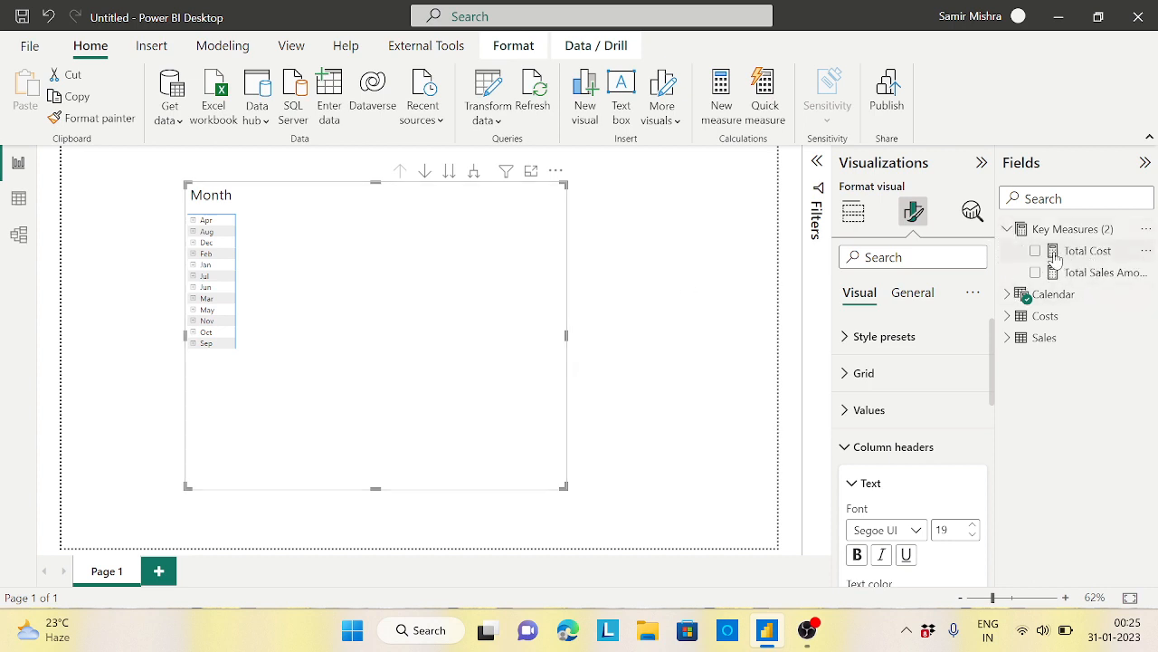
drag(1098, 255, 401, 256)
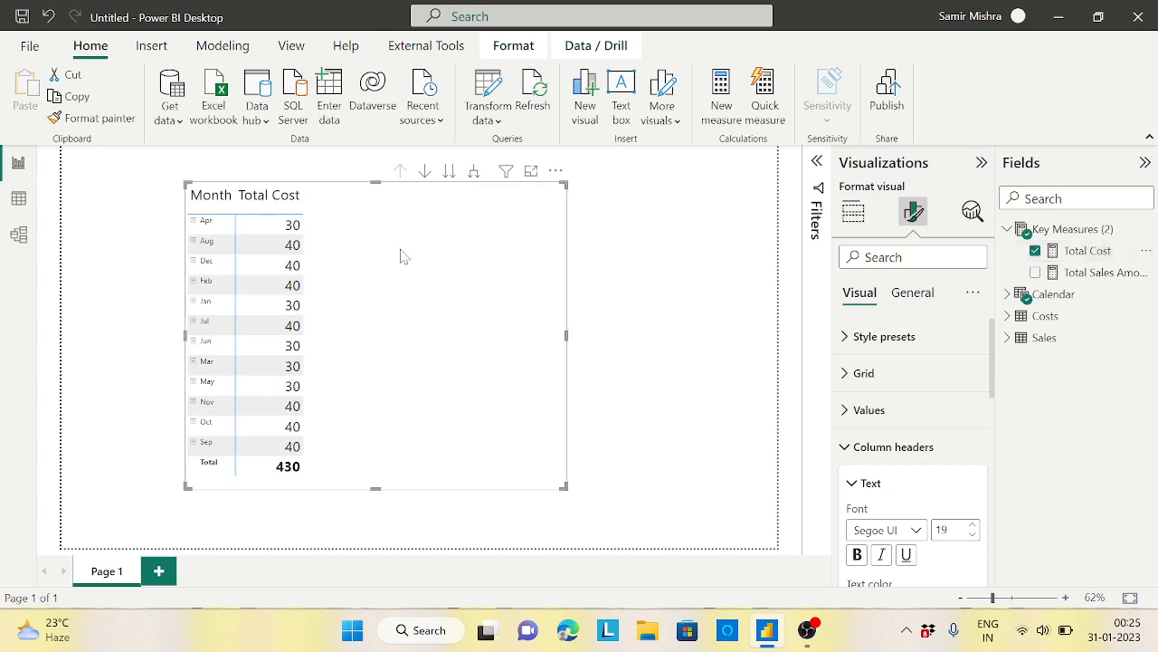
drag(1095, 273, 382, 289)
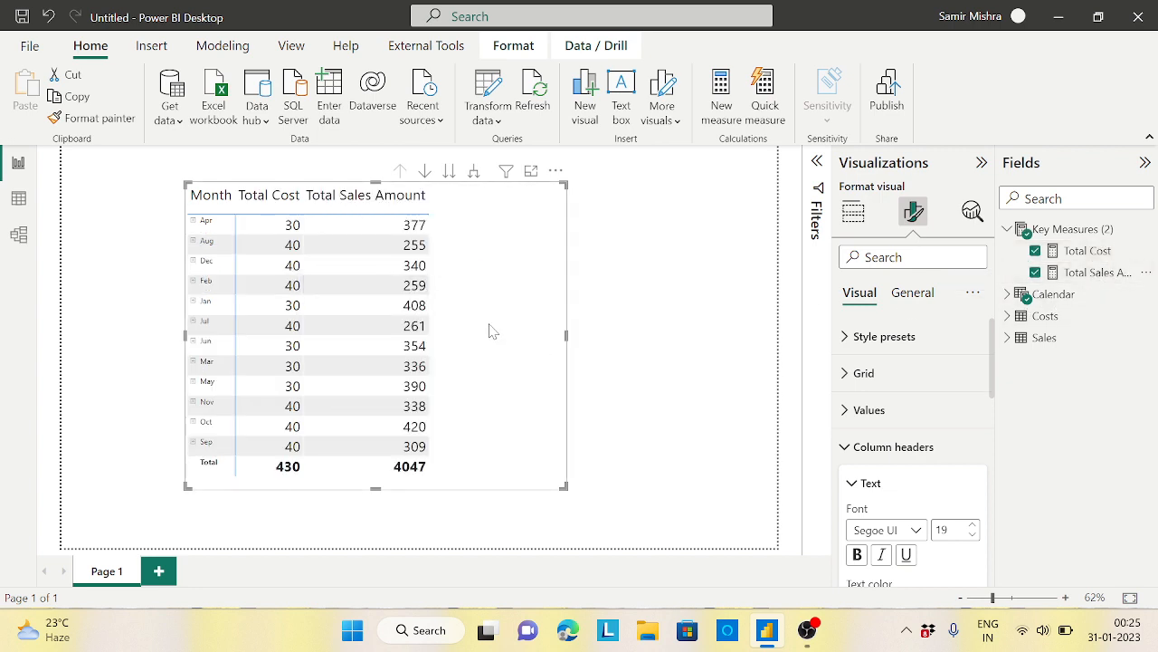
drag(495, 329, 509, 327)
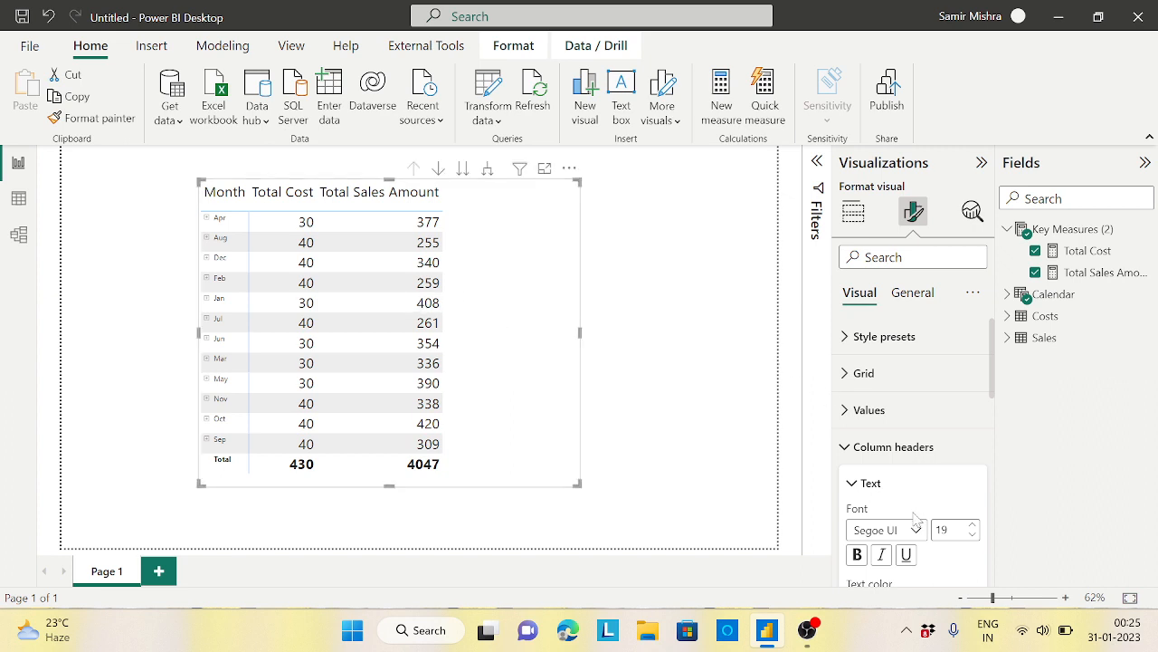
Step: Reorder the matrix values so that Total Sales Amount comes before Total Cost
click(851, 215)
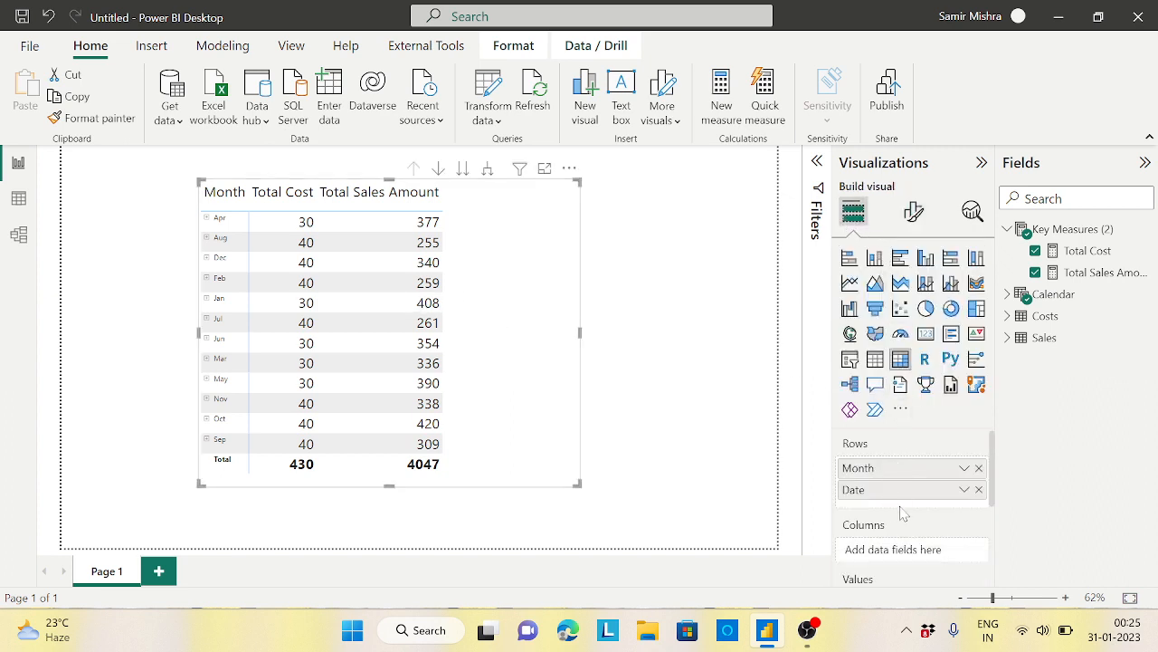
drag(996, 462, 996, 497)
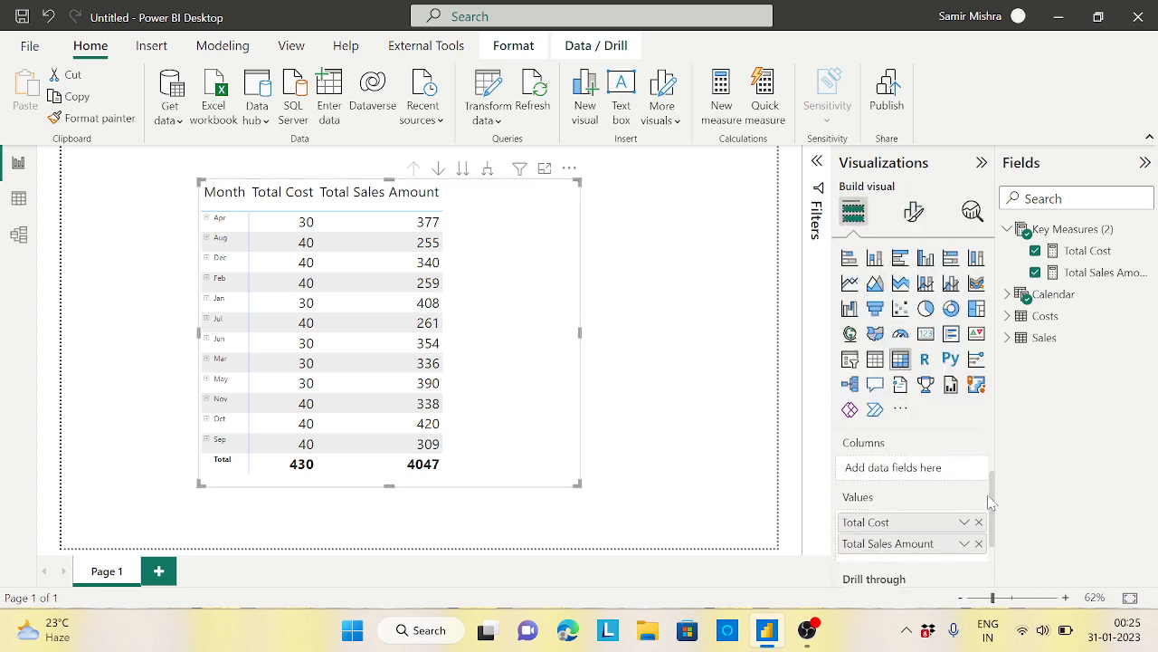
drag(866, 524, 876, 558)
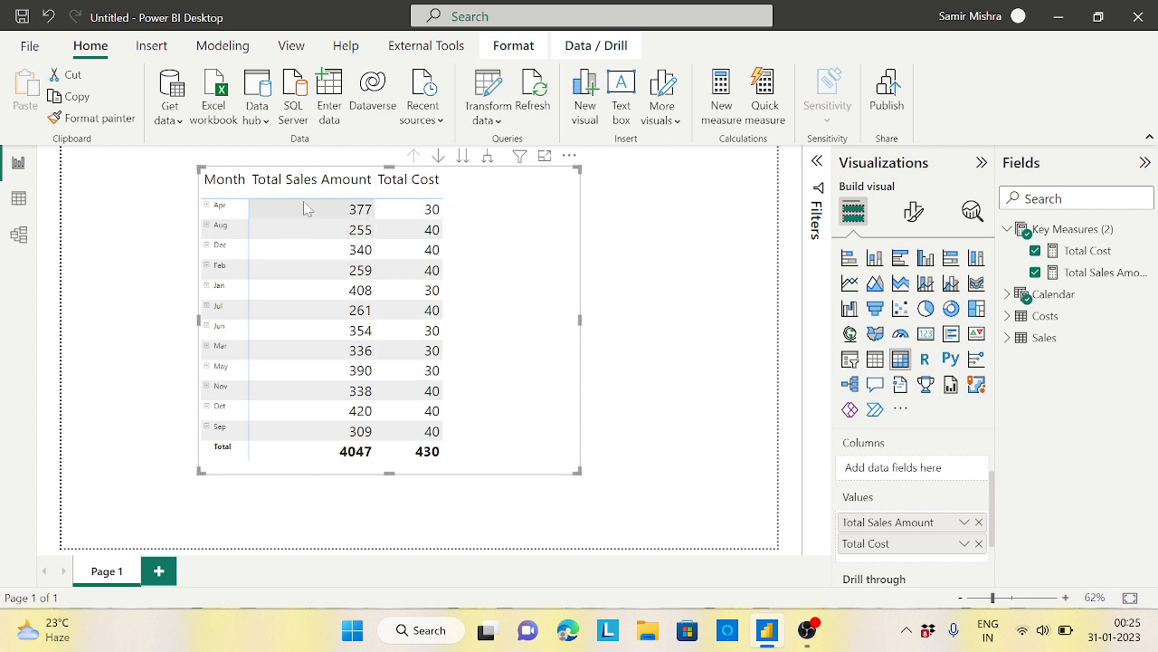
Step: Expand the Apr and Aug rows to their dates and make the matrix slightly taller
click(207, 206)
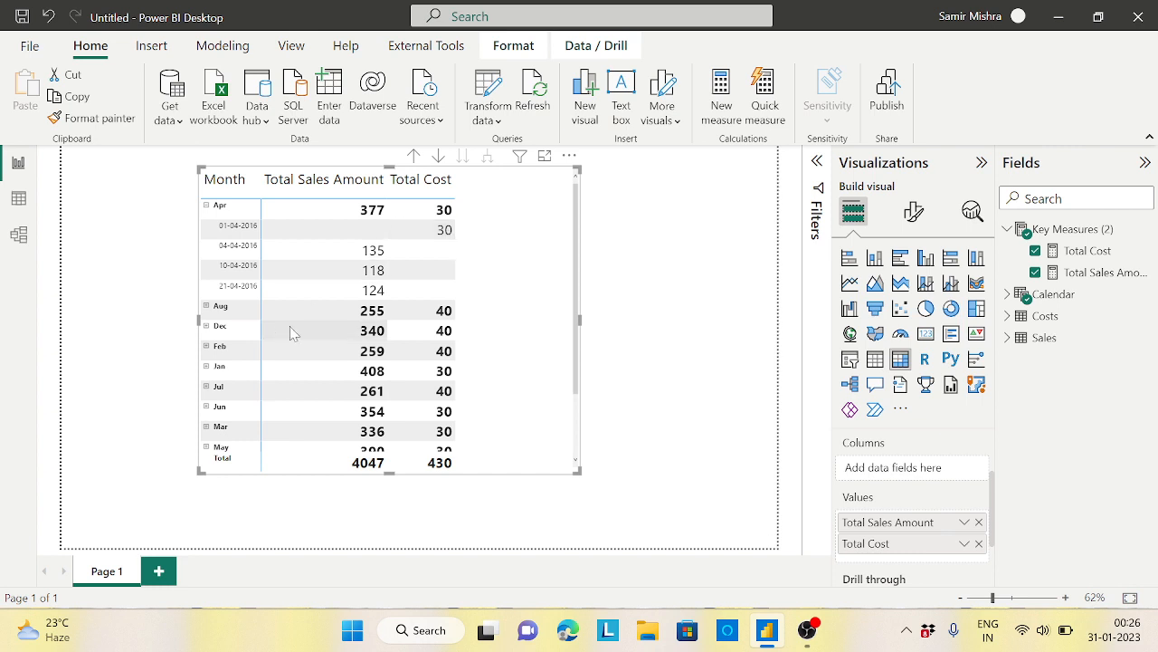
click(208, 307)
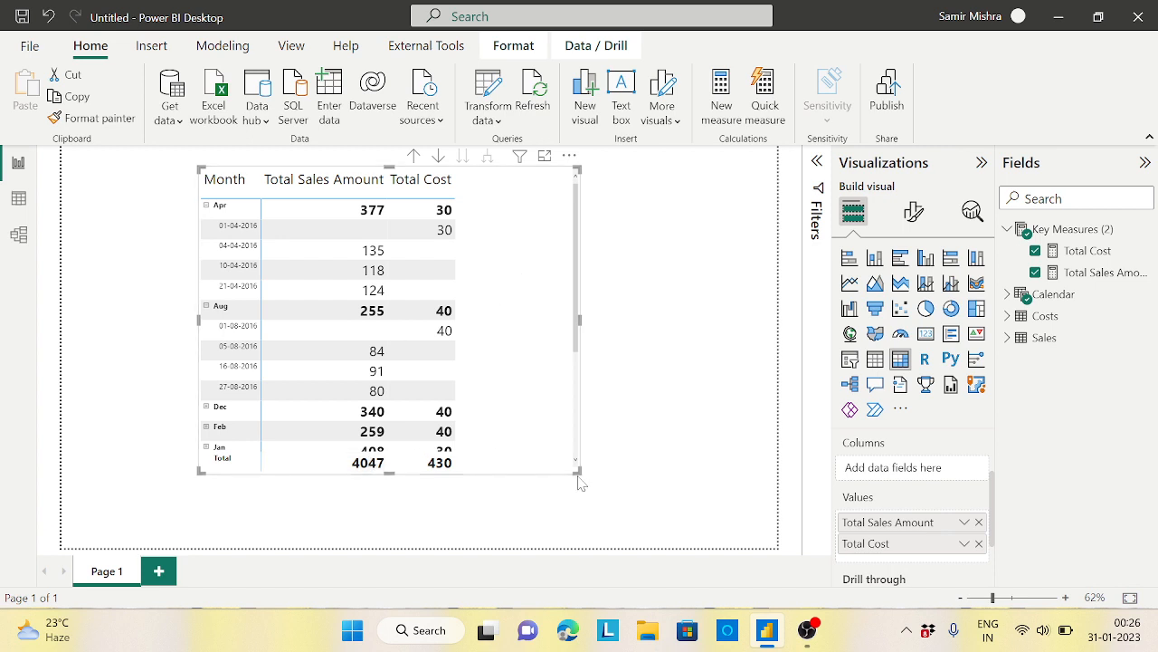
drag(578, 470, 576, 503)
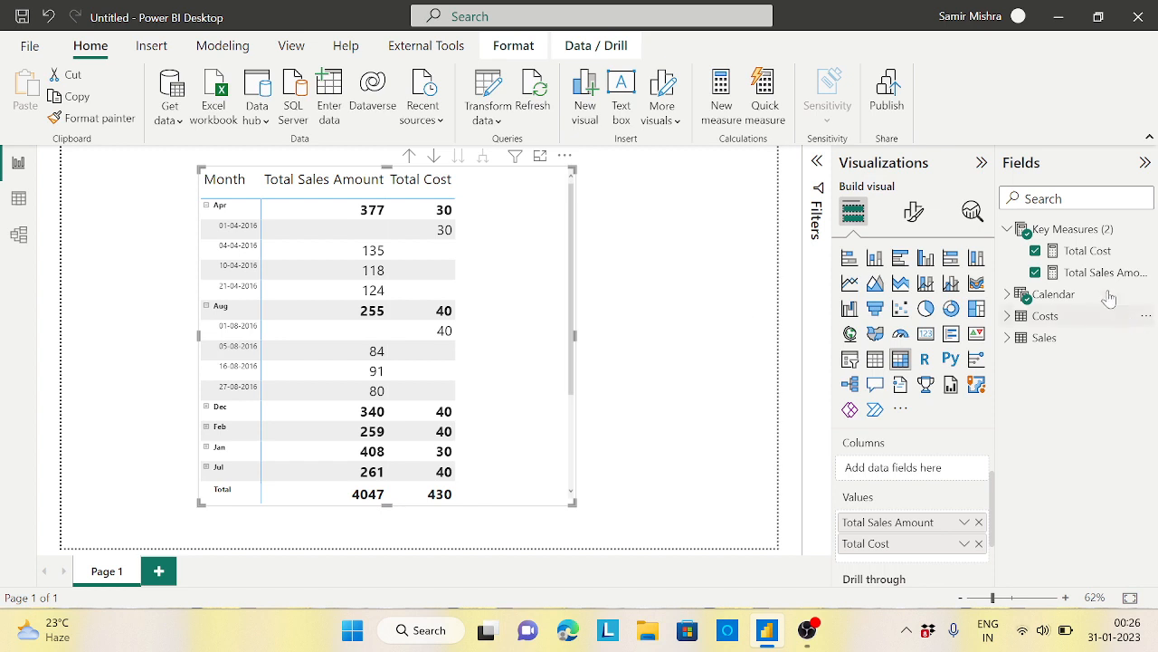
Step: In the Total Cost measure, move SUM(Costs[AdvertisingAmt]) to its own line, comment it out with // and start a new line below
click(1088, 251)
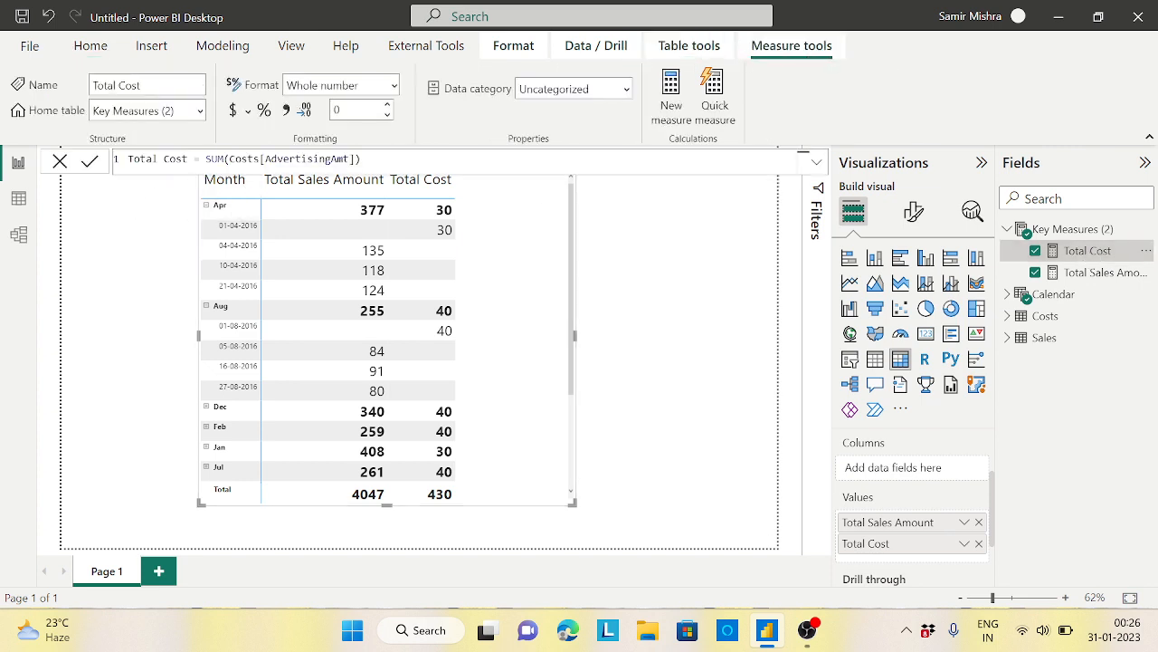
key(shift+Return)
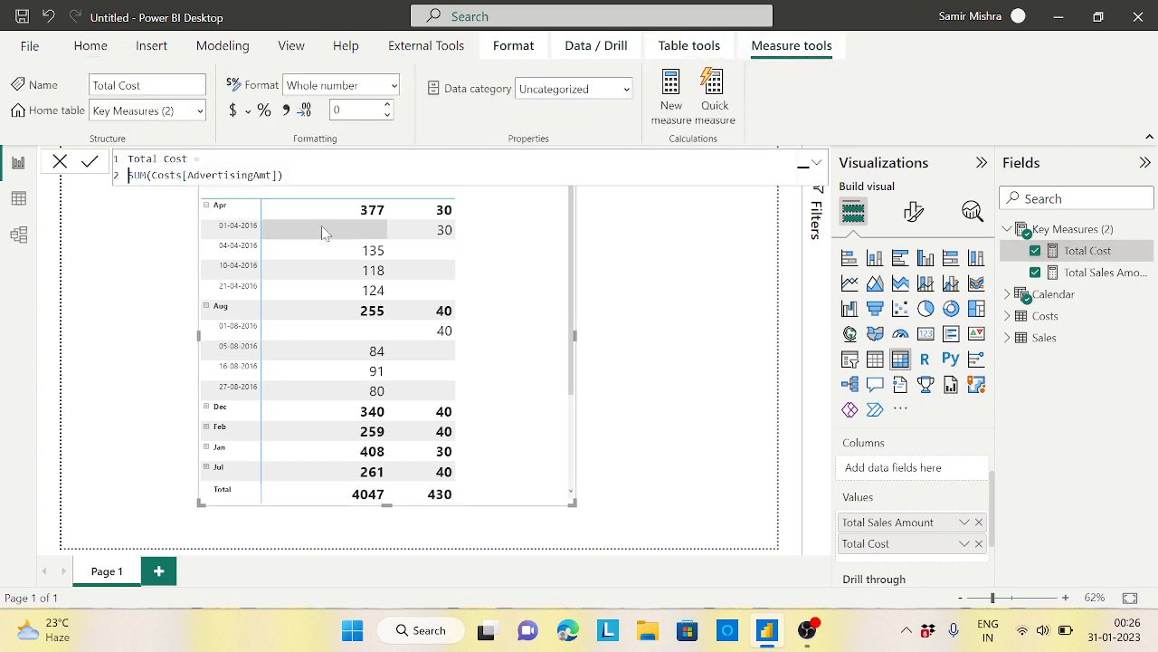
text(//)
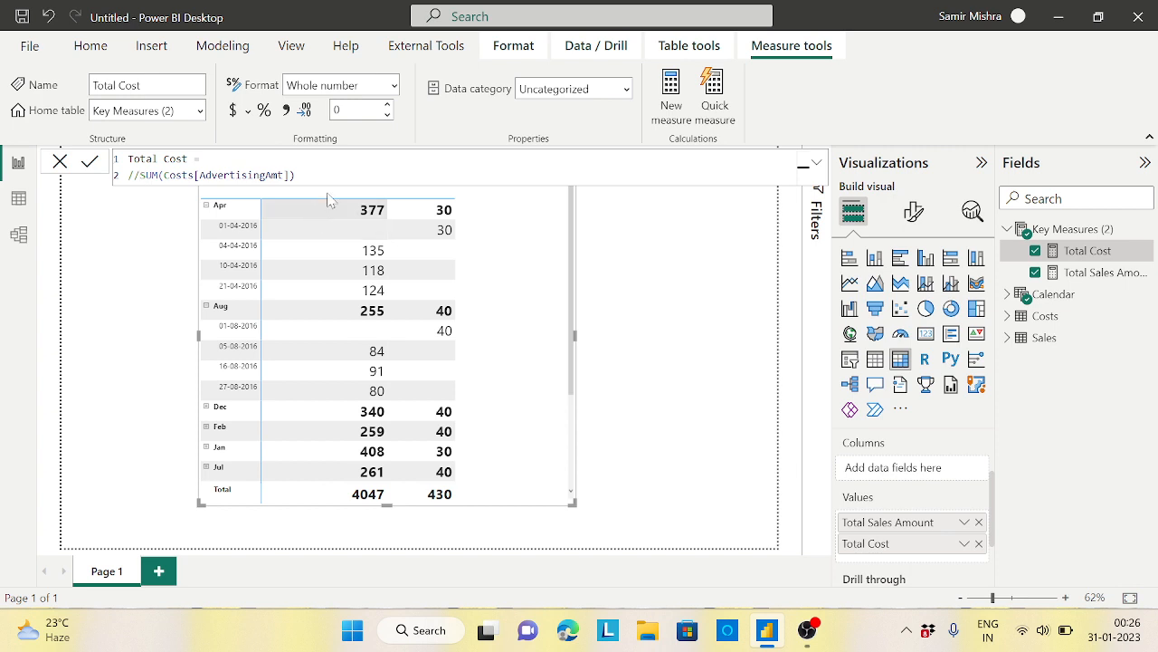
key(End)
key(shift+Return)
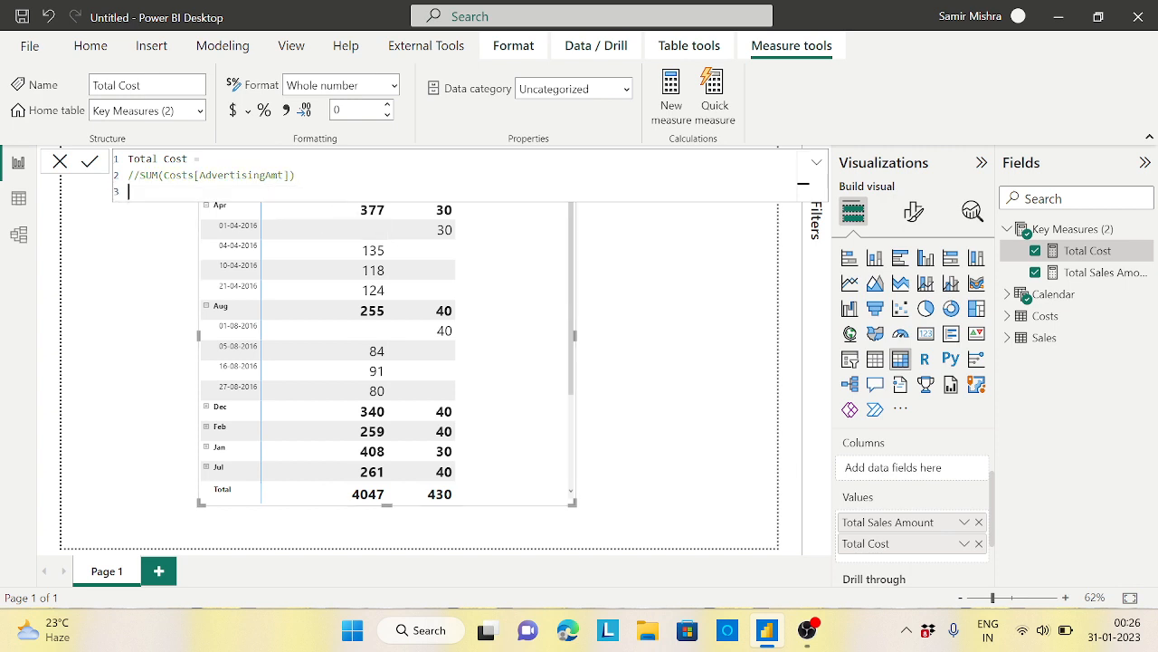
Step: Enter ISFILTERED('Calendar'[Date]) as the Total Cost measure's active expression and commit the formula
scroll(453, 176, up, 3)
text(is)
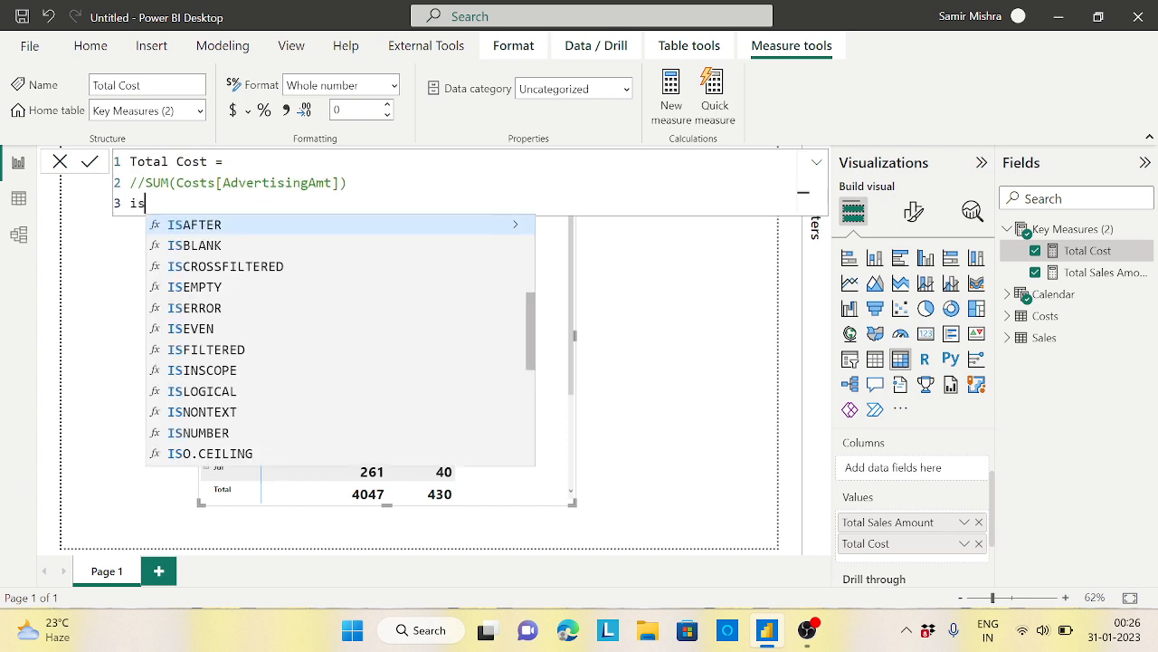
text(filtr)
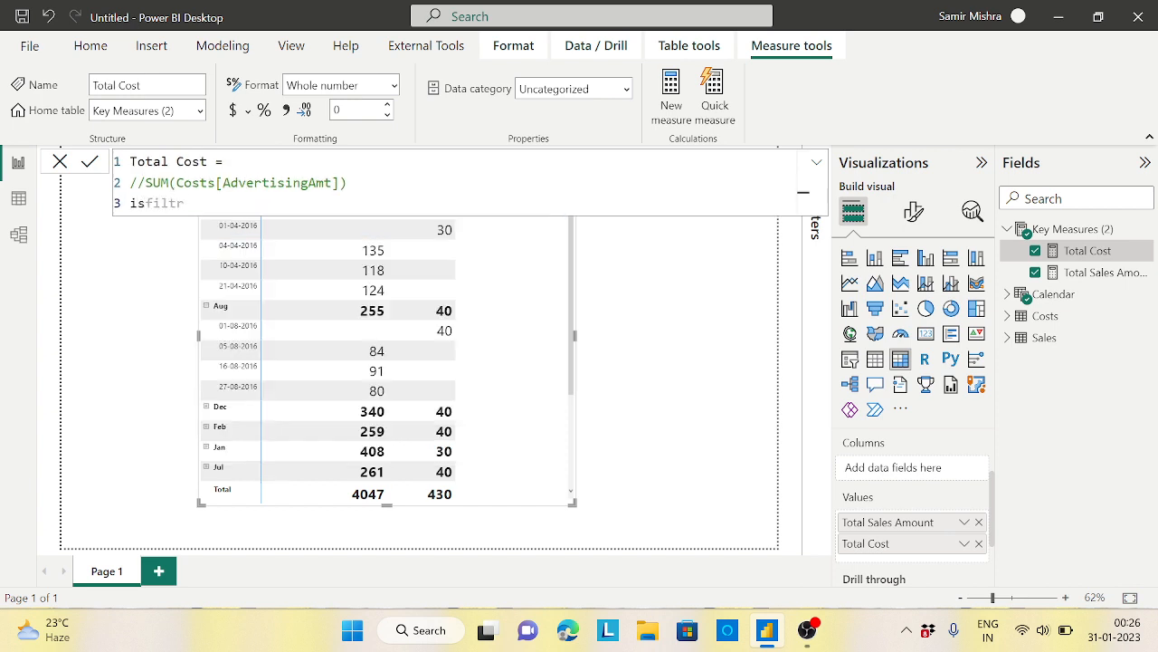
key(Tab)
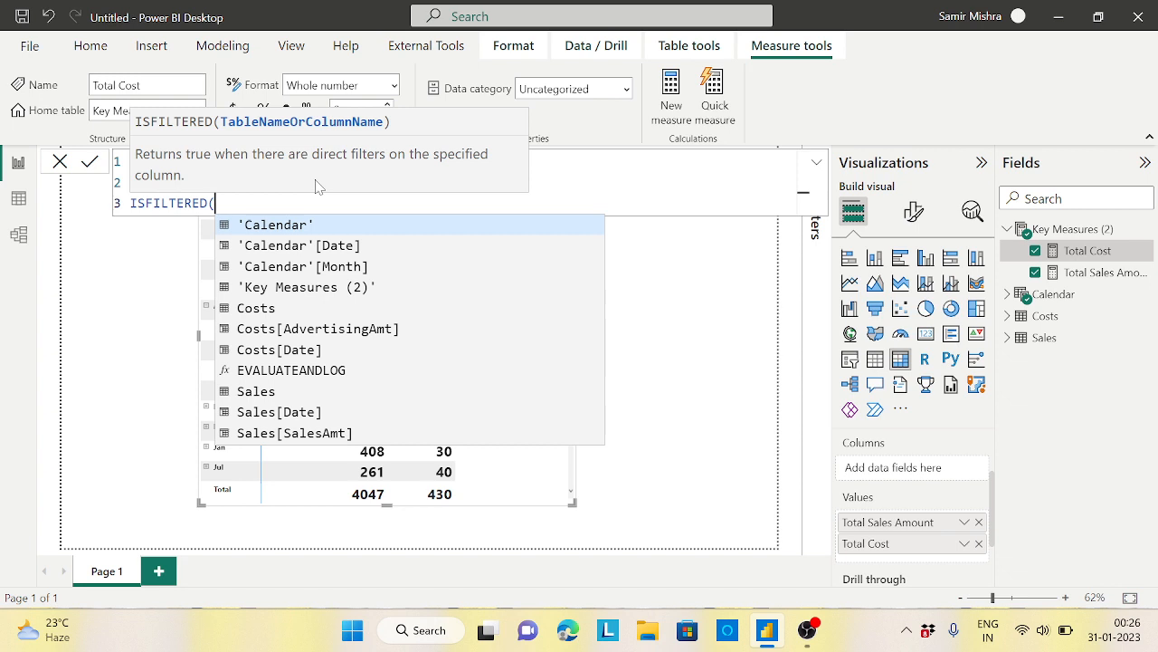
text(cal)
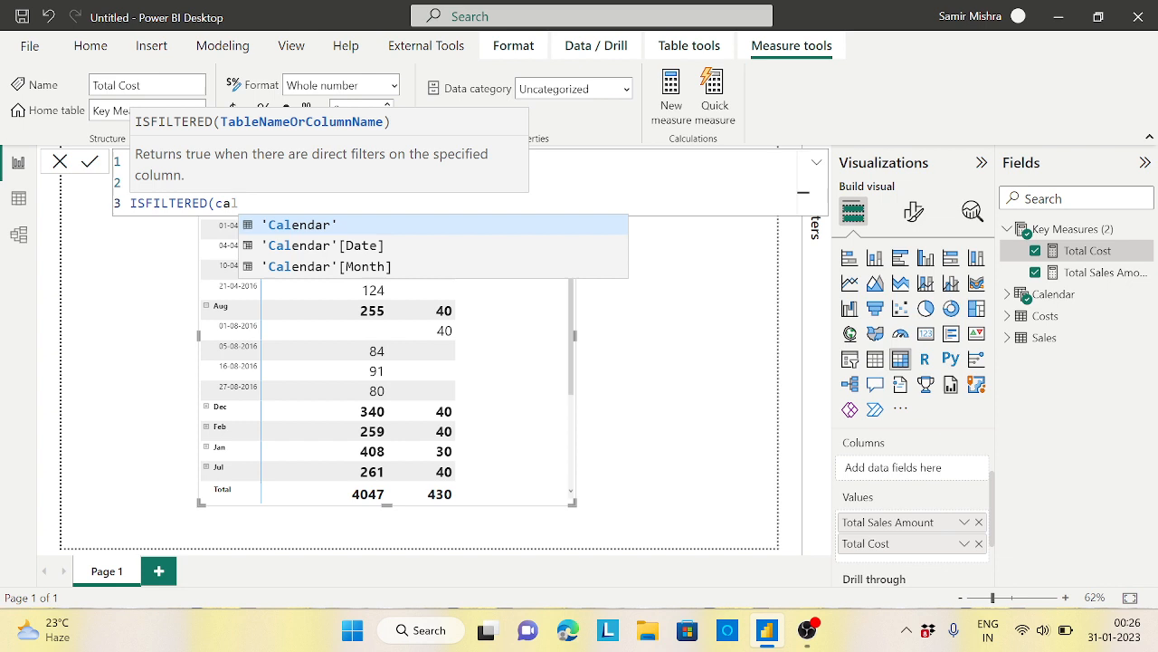
click(365, 245)
text())
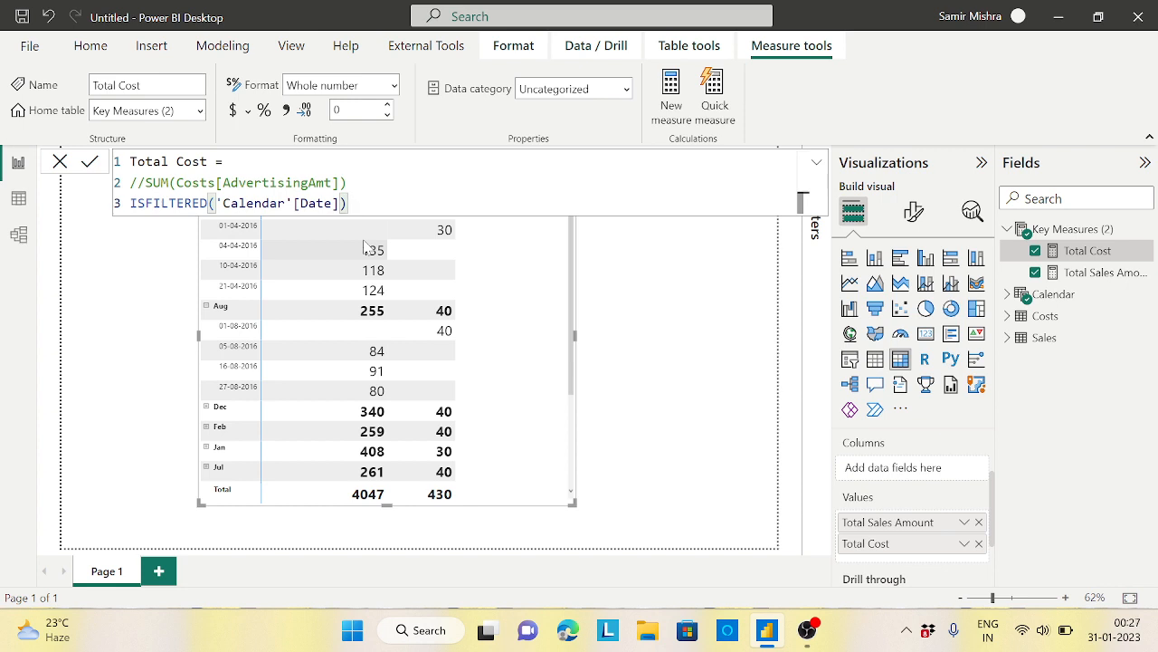
key(Return)
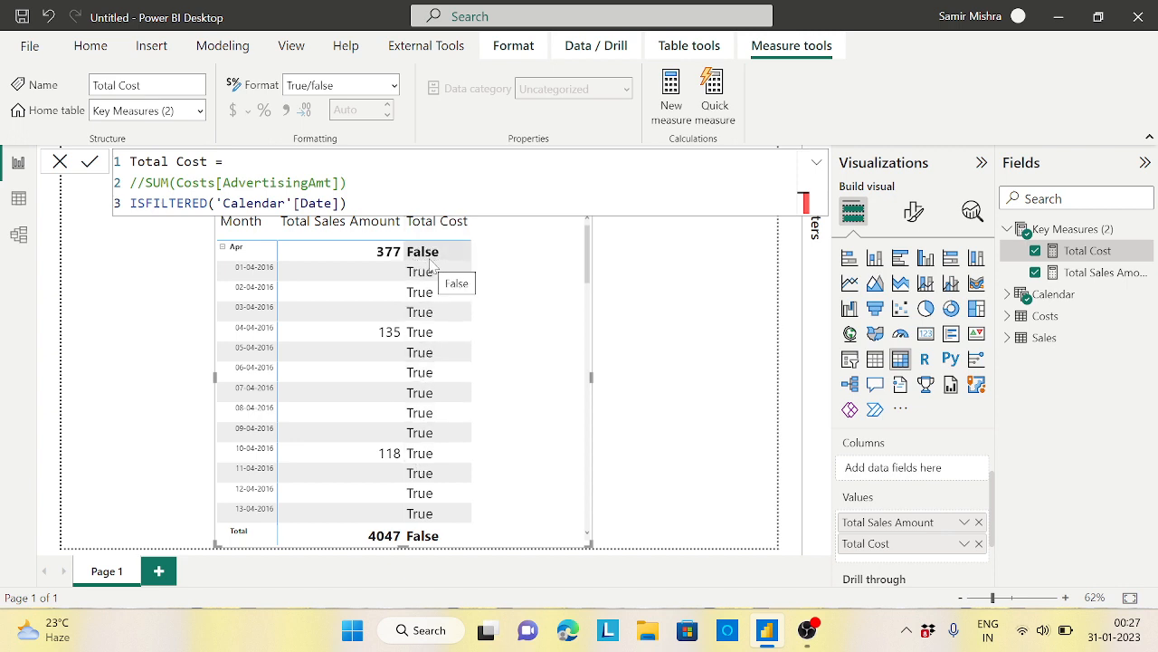
Step: Examine the Total Cost results on the month and date rows throughout the expanded Apr and Aug groups of the matrix
scroll(475, 342, down, 2)
scroll(477, 342, down, 6)
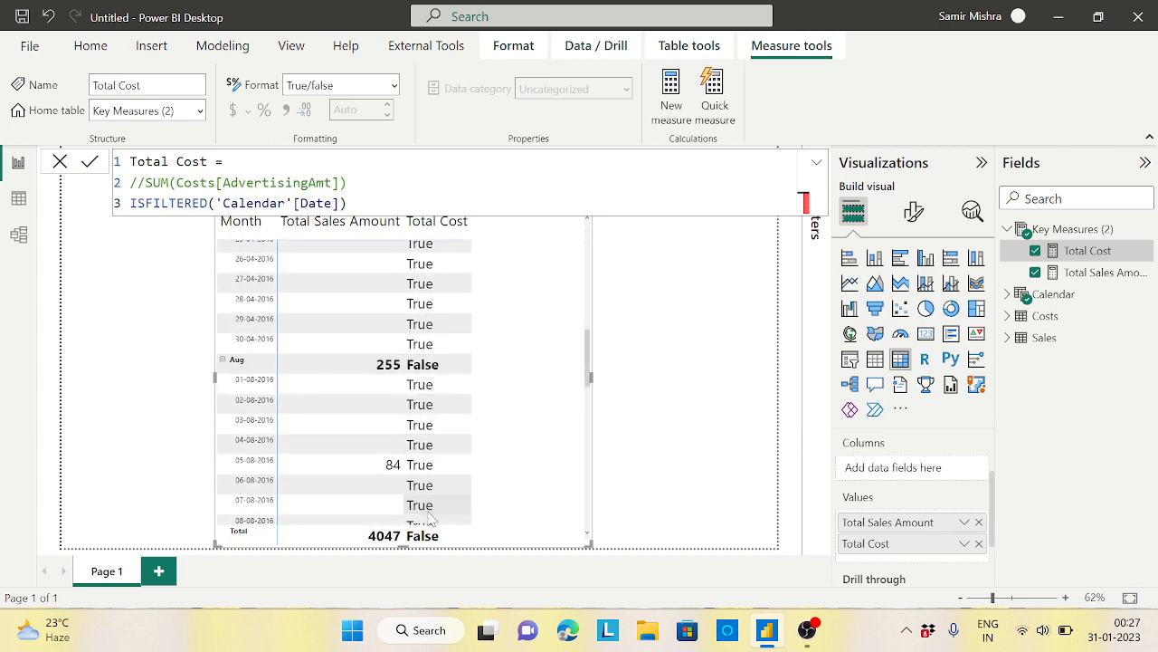
scroll(448, 443, down, 5)
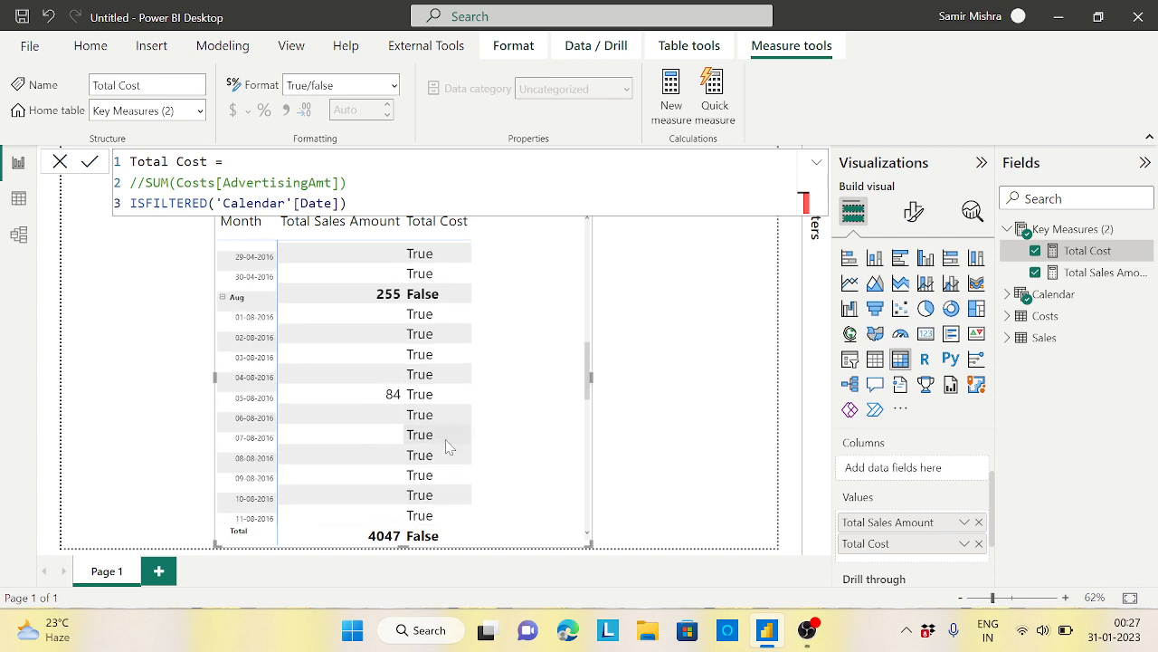
scroll(450, 446, down, 3)
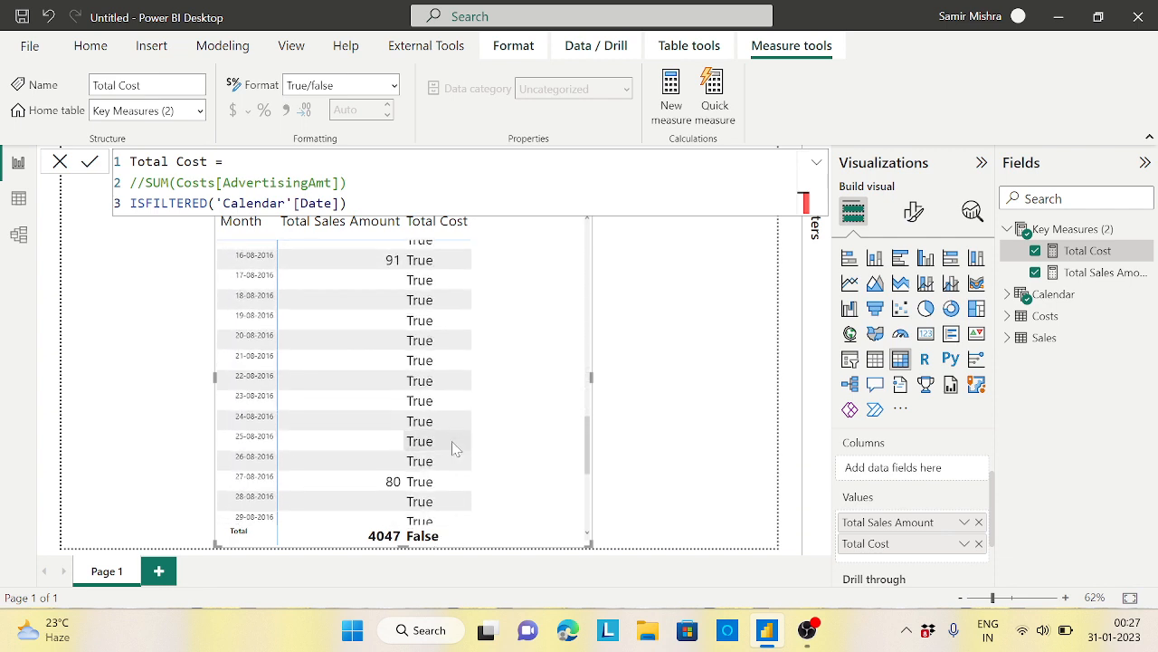
scroll(452, 441, up, 20)
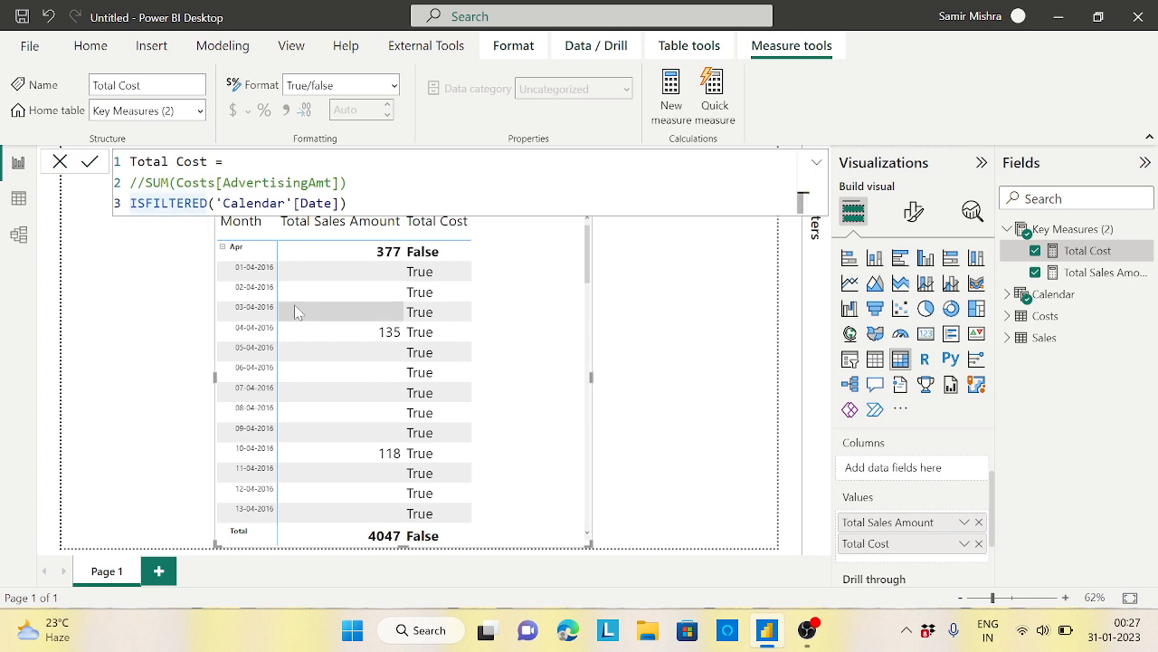
Step: In the Total Cost measure, wrap the ISFILTERED expression as the condition IF(NOT(ISFILTERED('Calendar'[Date])), and start a new line for the result
text(if)
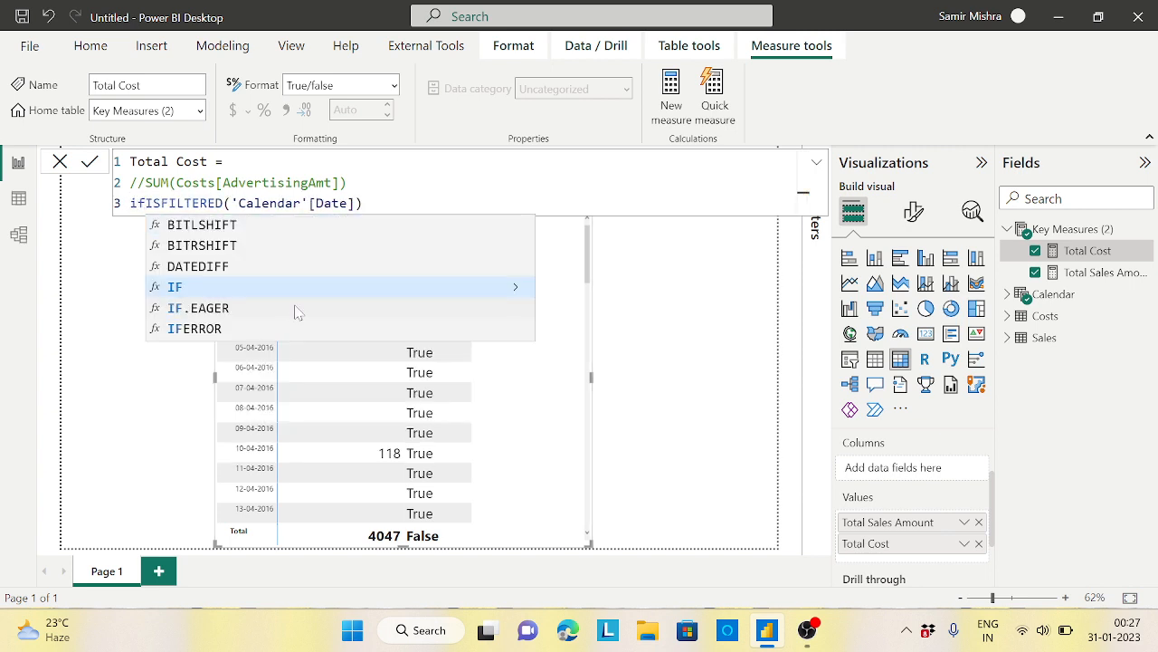
key(Tab)
key(shift+Return)
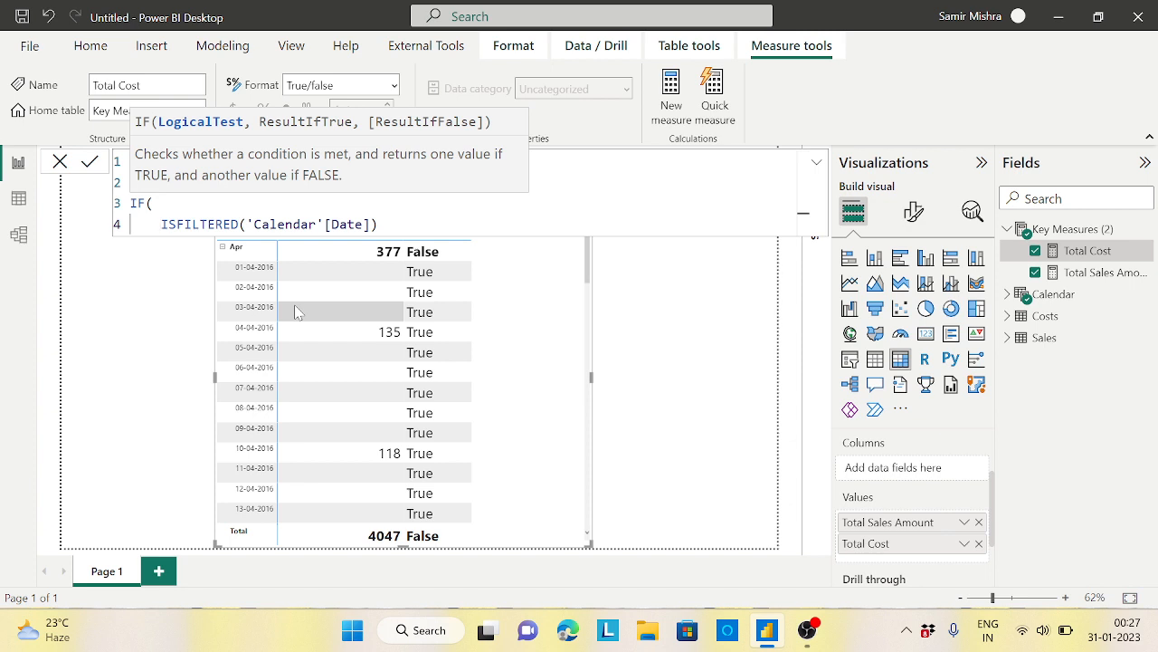
click(379, 224)
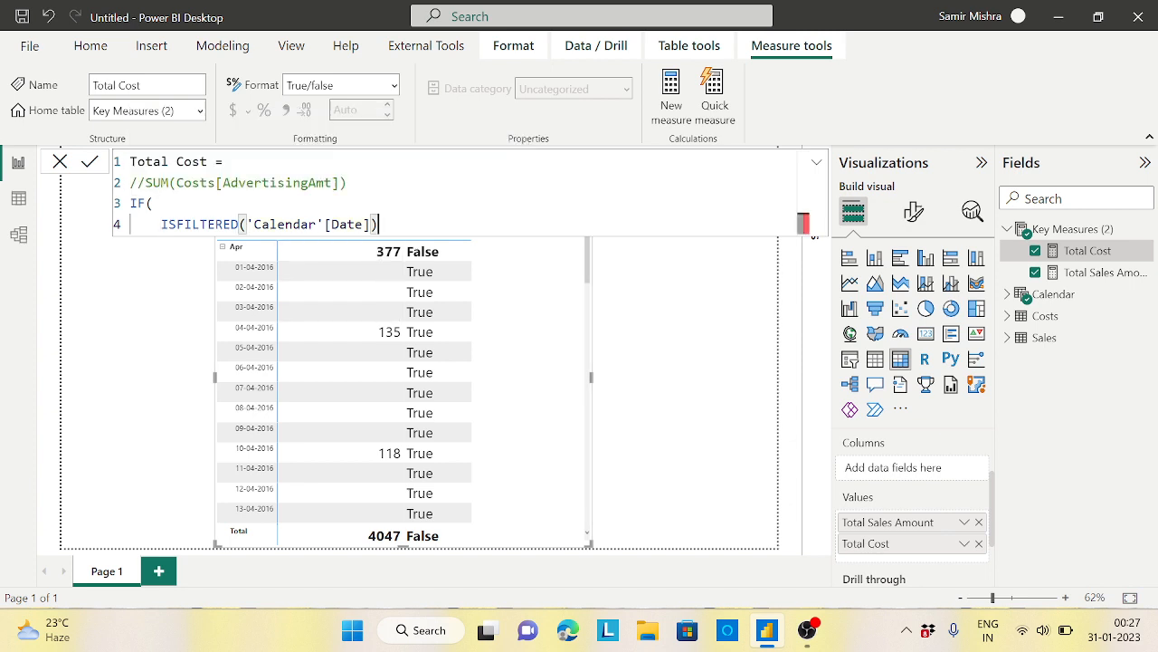
click(161, 224)
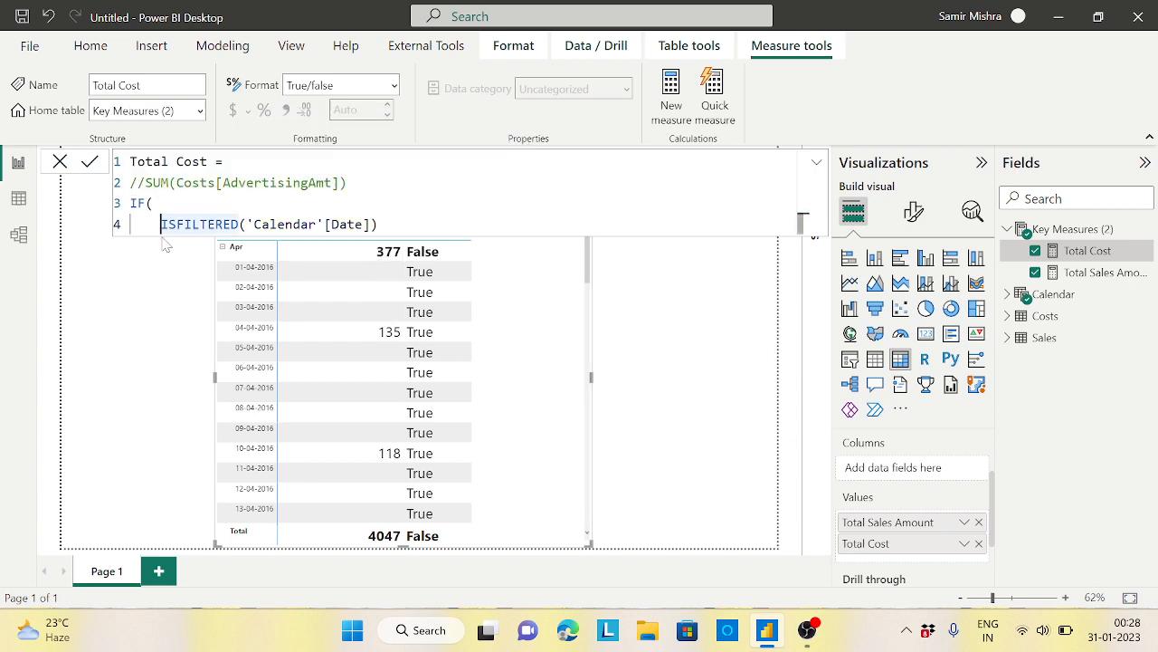
text(not()
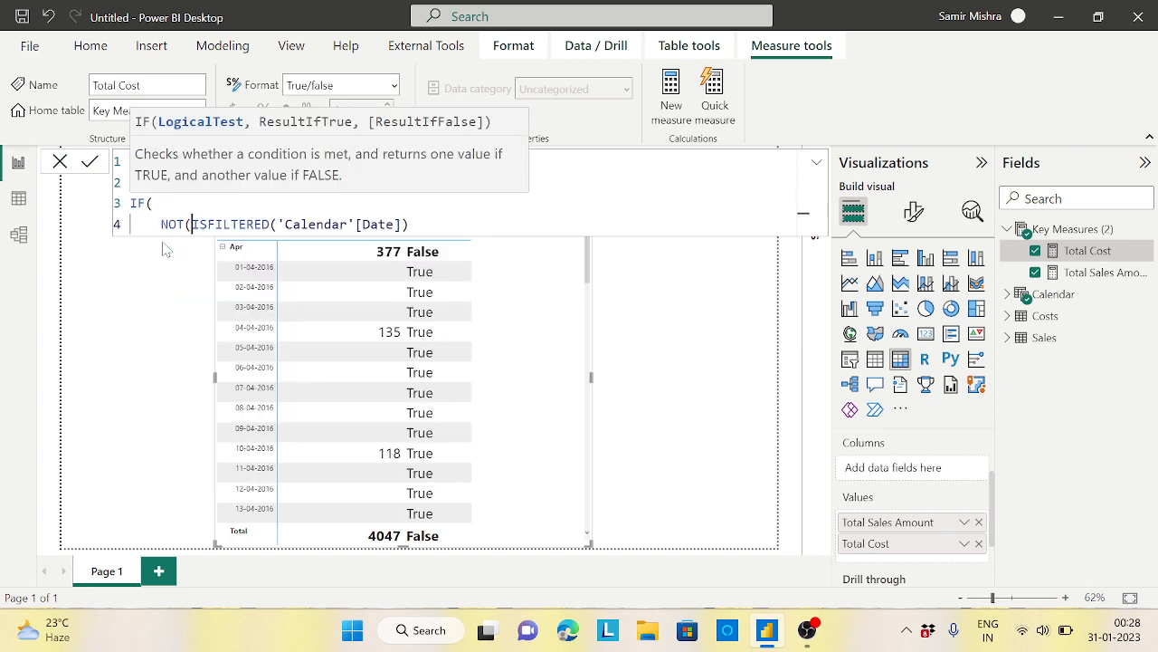
click(410, 224)
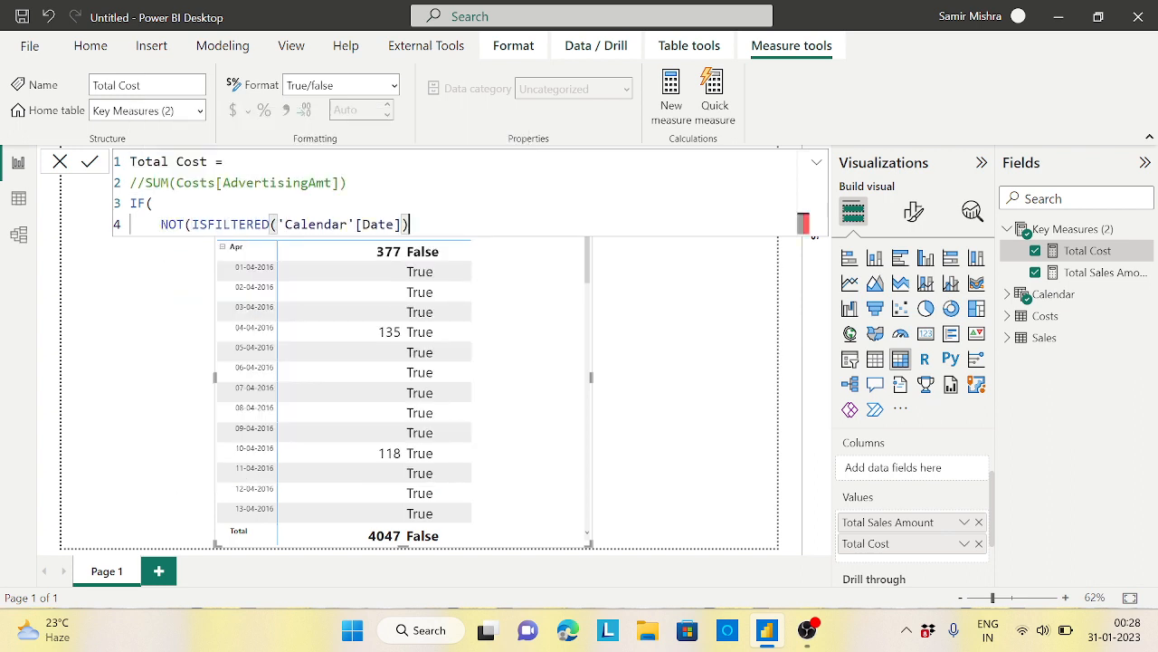
text(),)
key(Return)
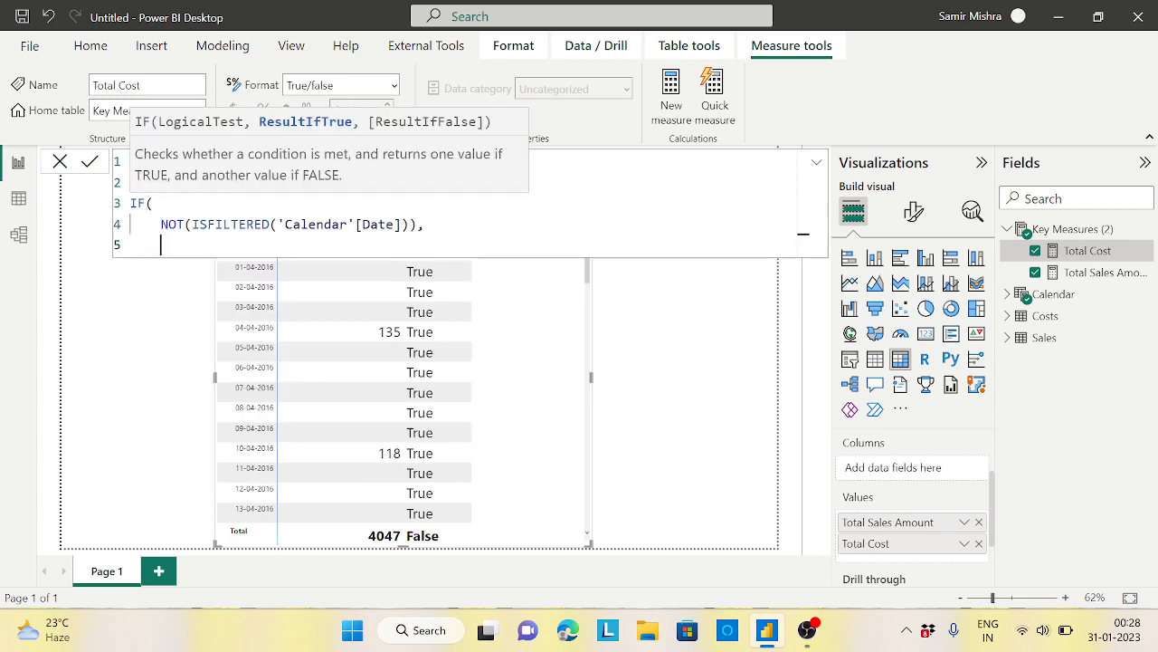
key(Escape)
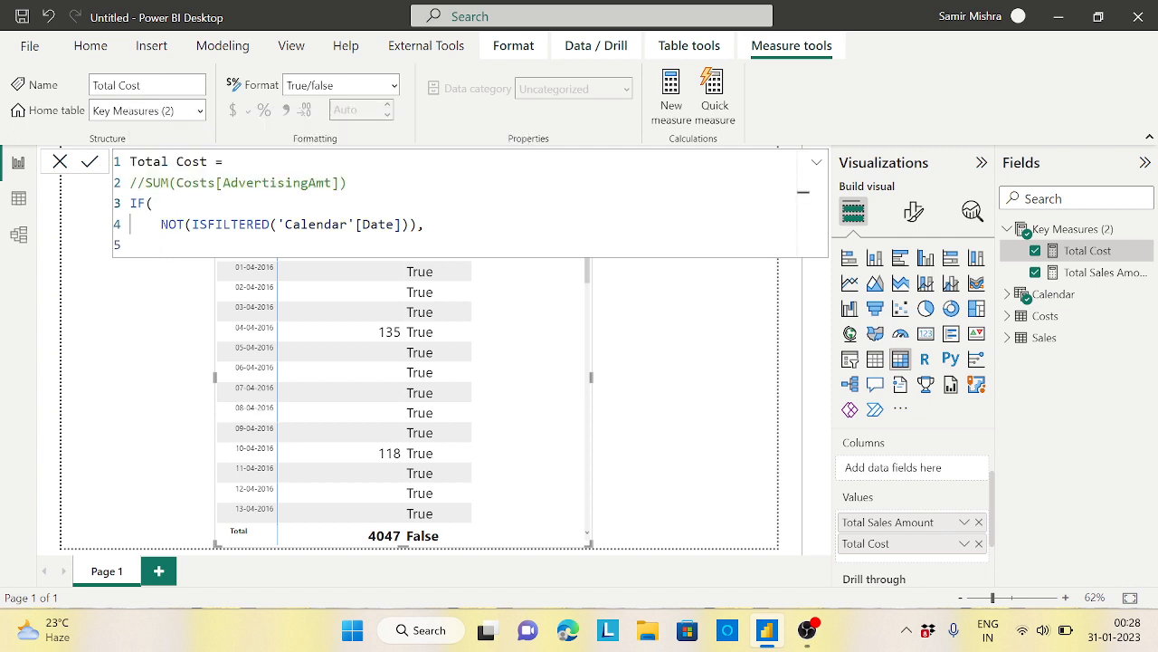
Step: Copy SUM(Costs[AdvertisingAmt]) from the commented line in as the IF's true result and close the IF with a parenthesis on its own line
drag(147, 182, 346, 182)
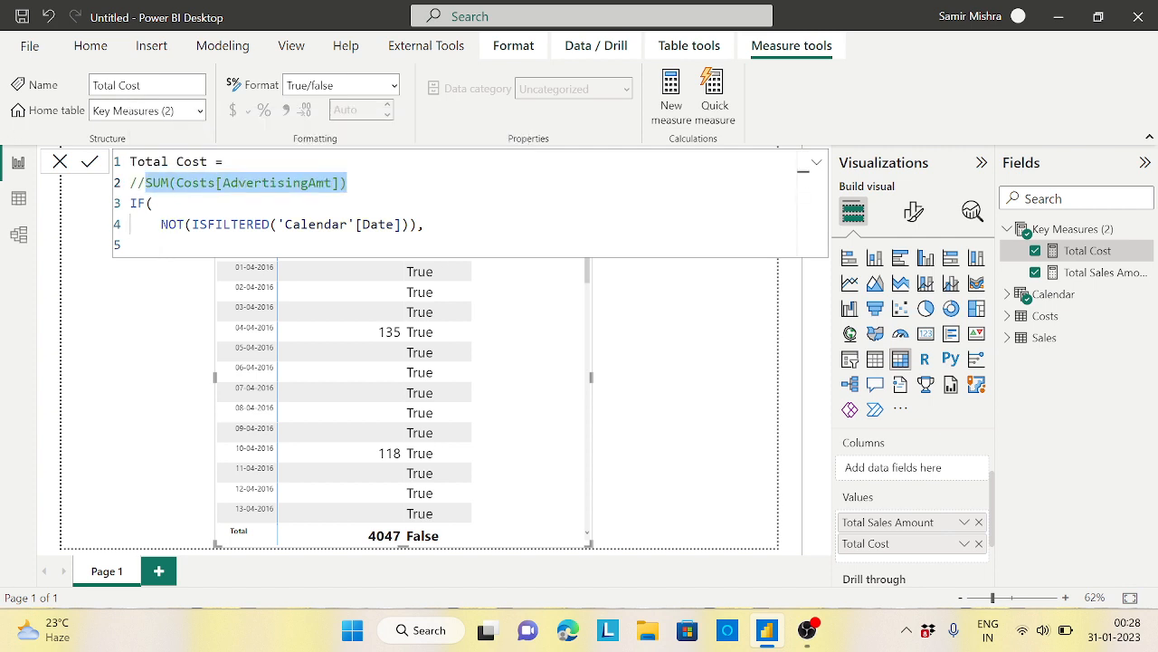
key(ctrl+c)
click(801, 244)
key(ctrl+v)
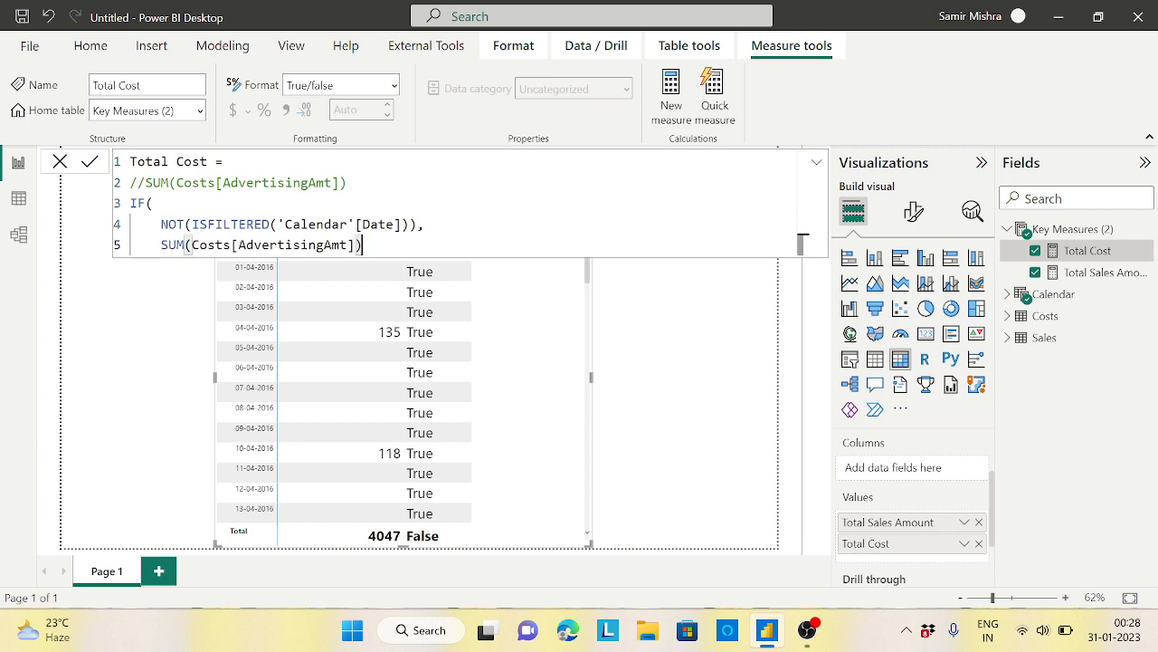
key(shift+Return)
text())
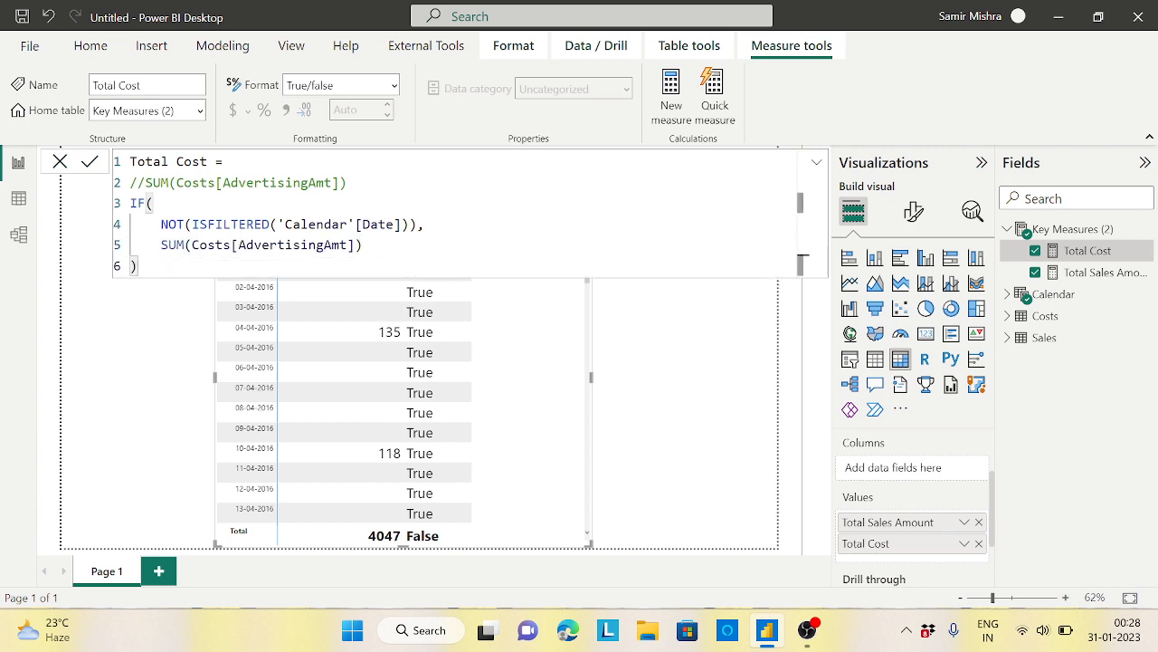
Step: Delete the commented-out SUM line from the Total Cost measure and commit the formula
drag(129, 182, 346, 182)
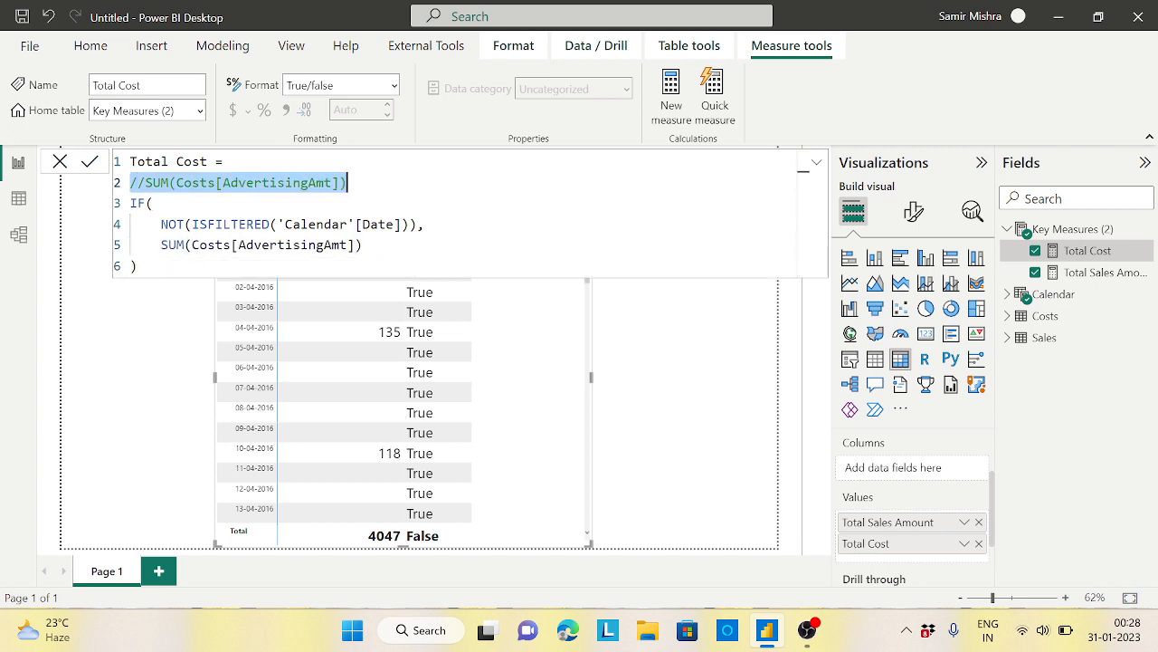
key(Delete)
key(Delete)
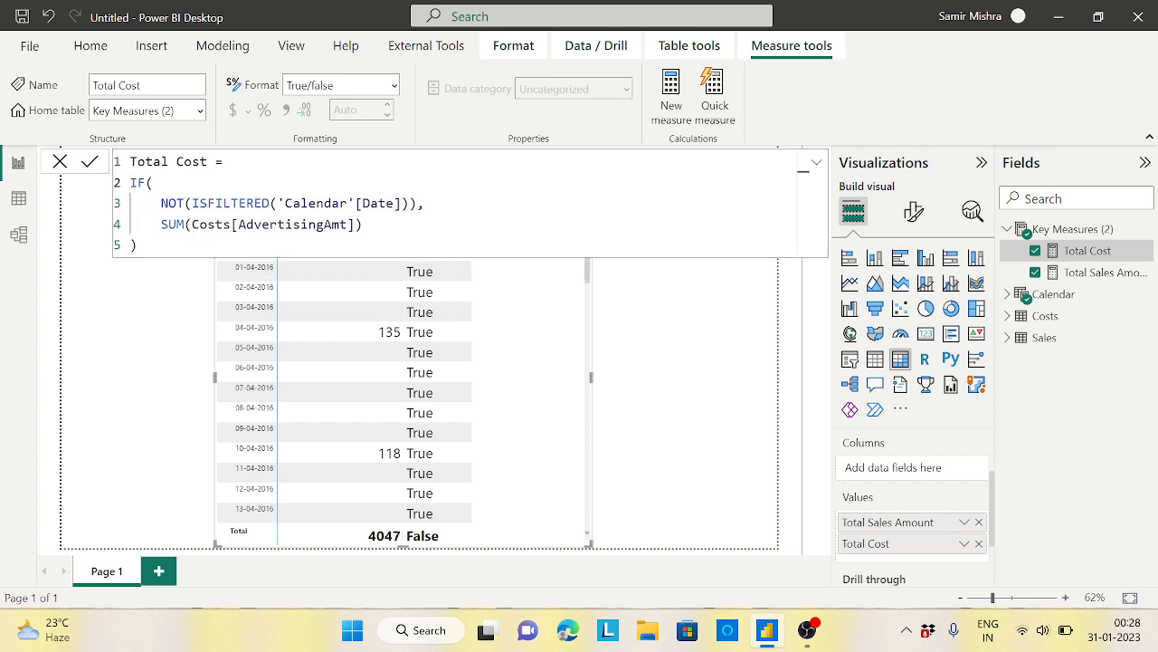
click(138, 244)
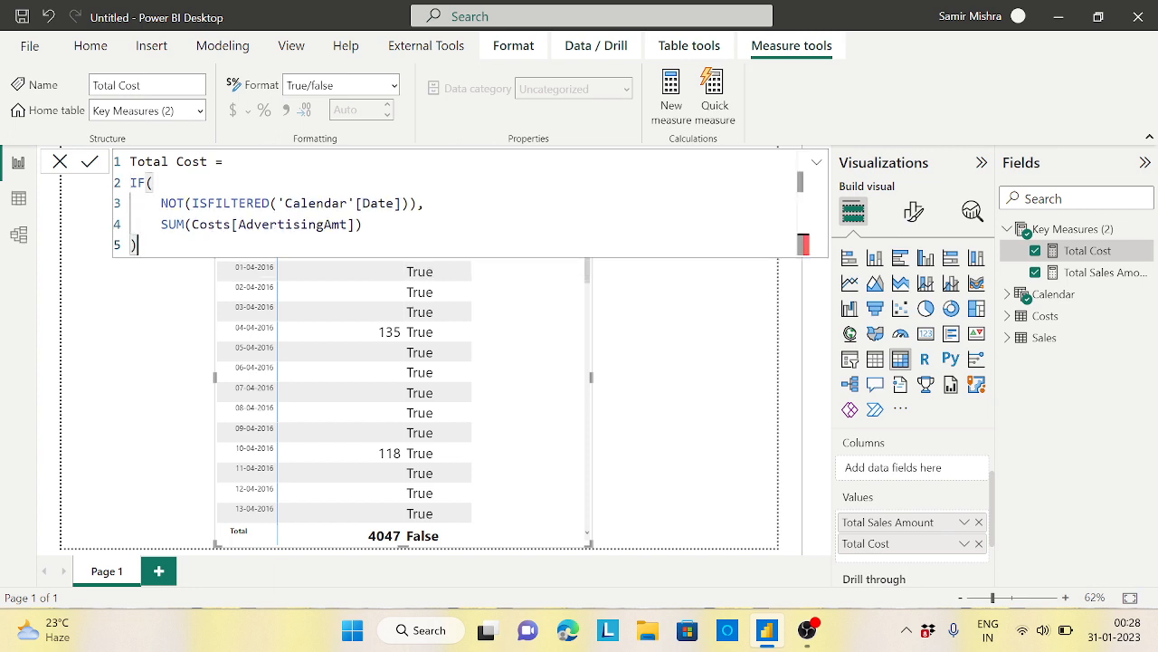
key(Return)
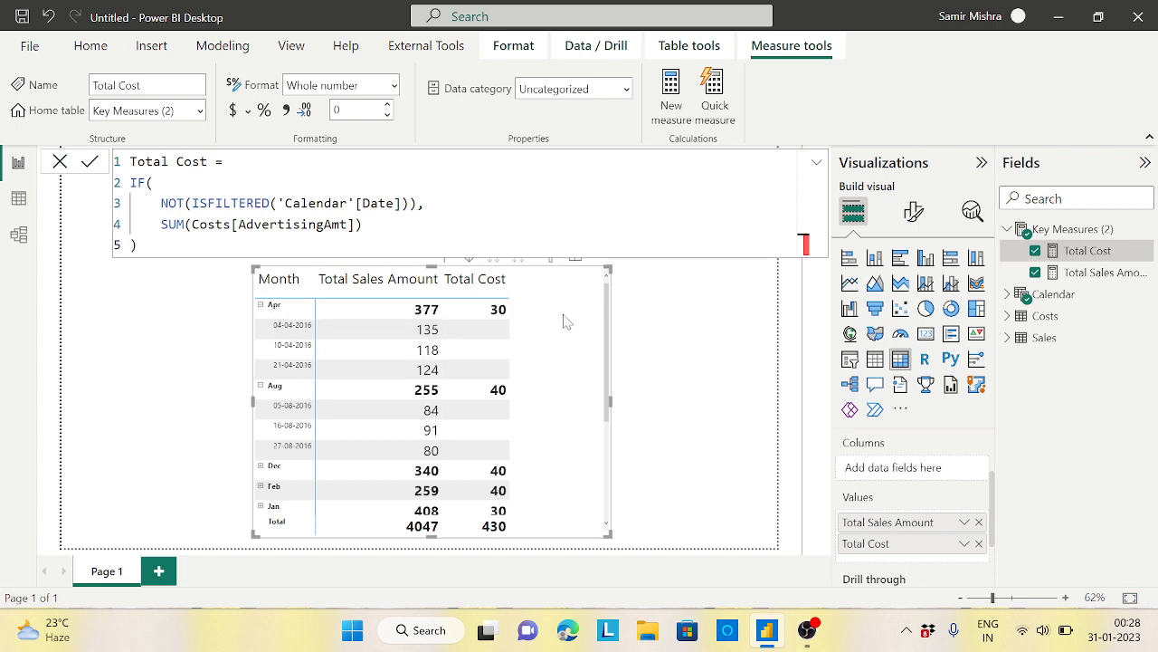
Step: Roll the matrix up to month level and expand only the Apr row to its dates
click(450, 266)
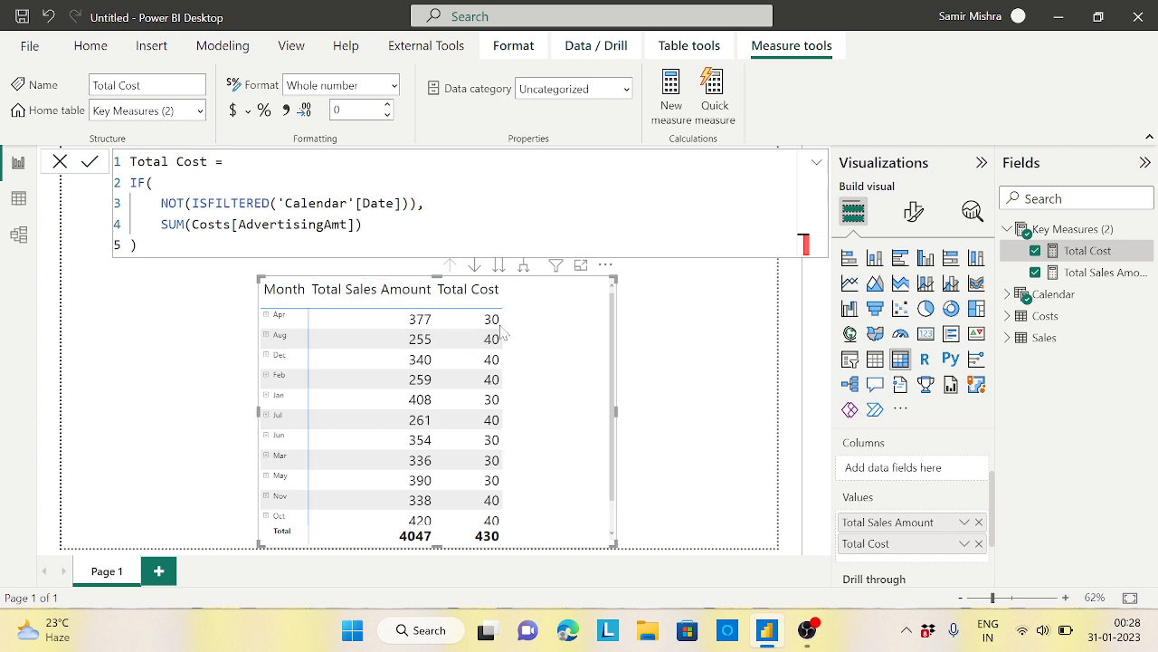
click(266, 315)
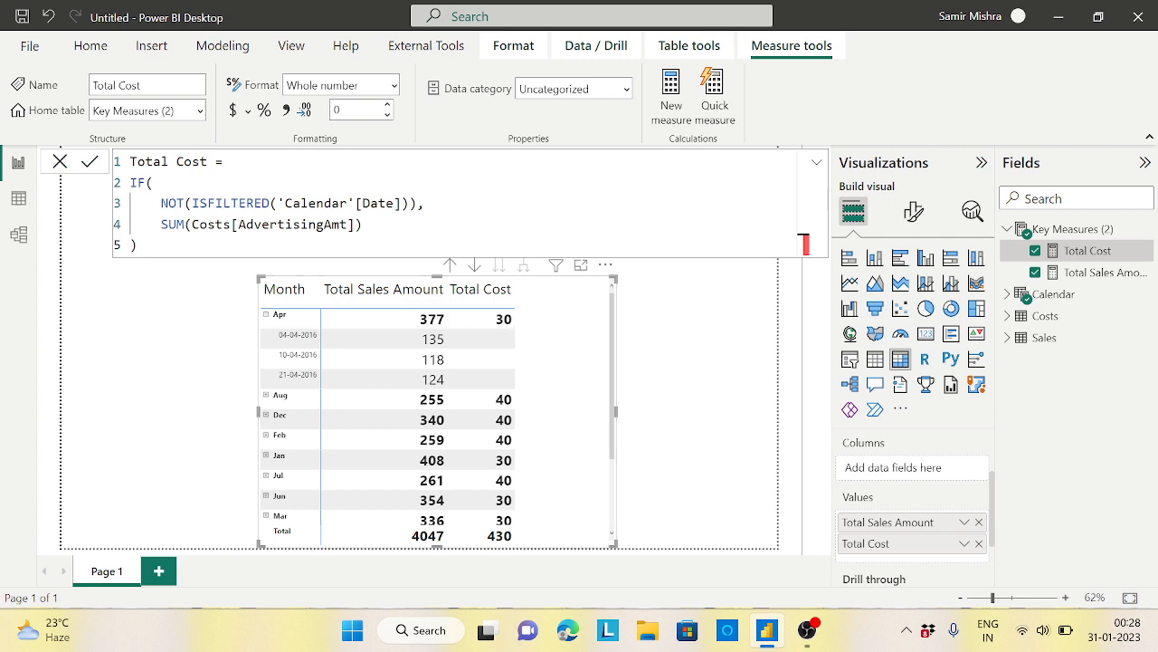
Step: Inspect how the Calendar table relates to Costs and Sales in the model view, and return to the report view
drag(191, 203, 270, 203)
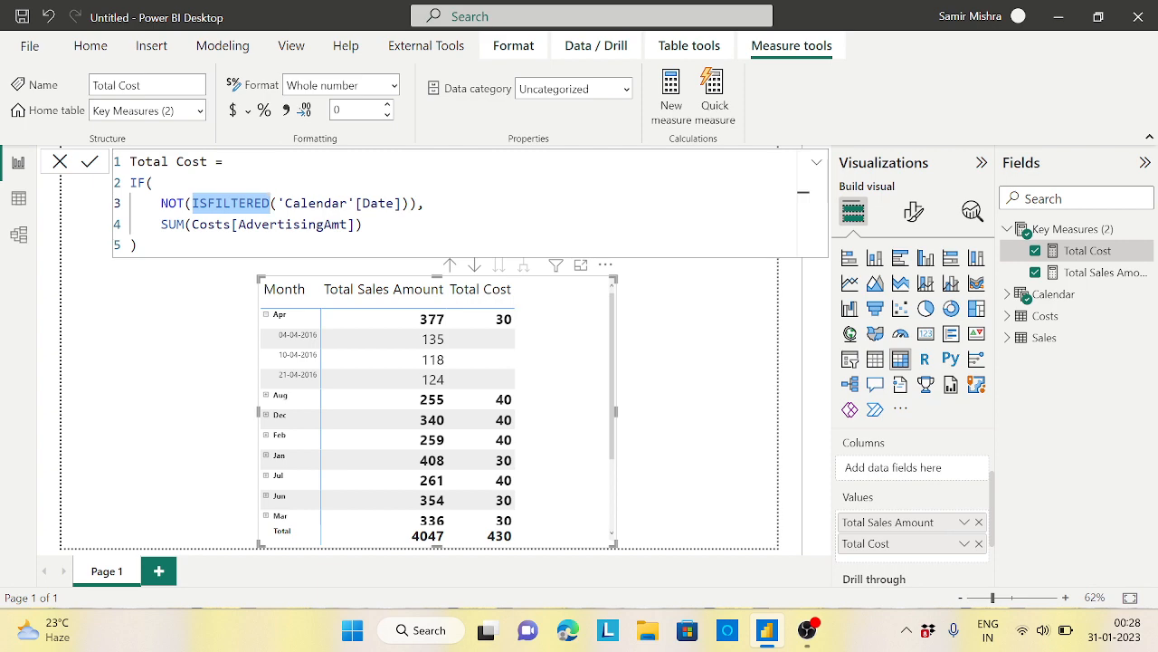
click(18, 235)
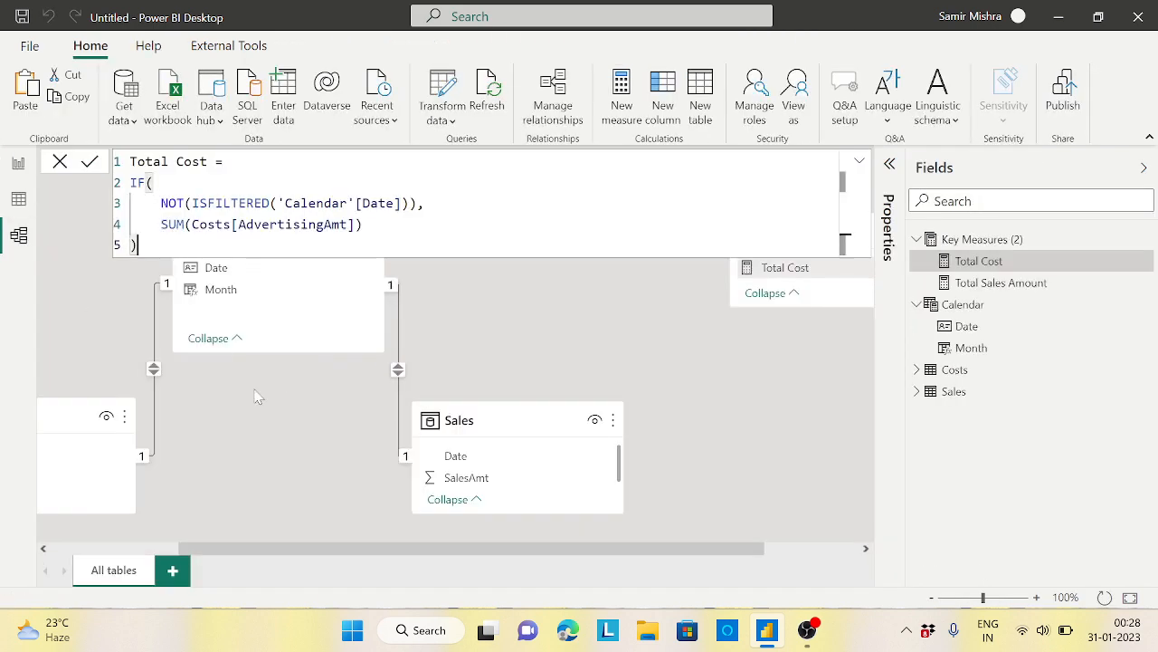
drag(281, 548, 171, 564)
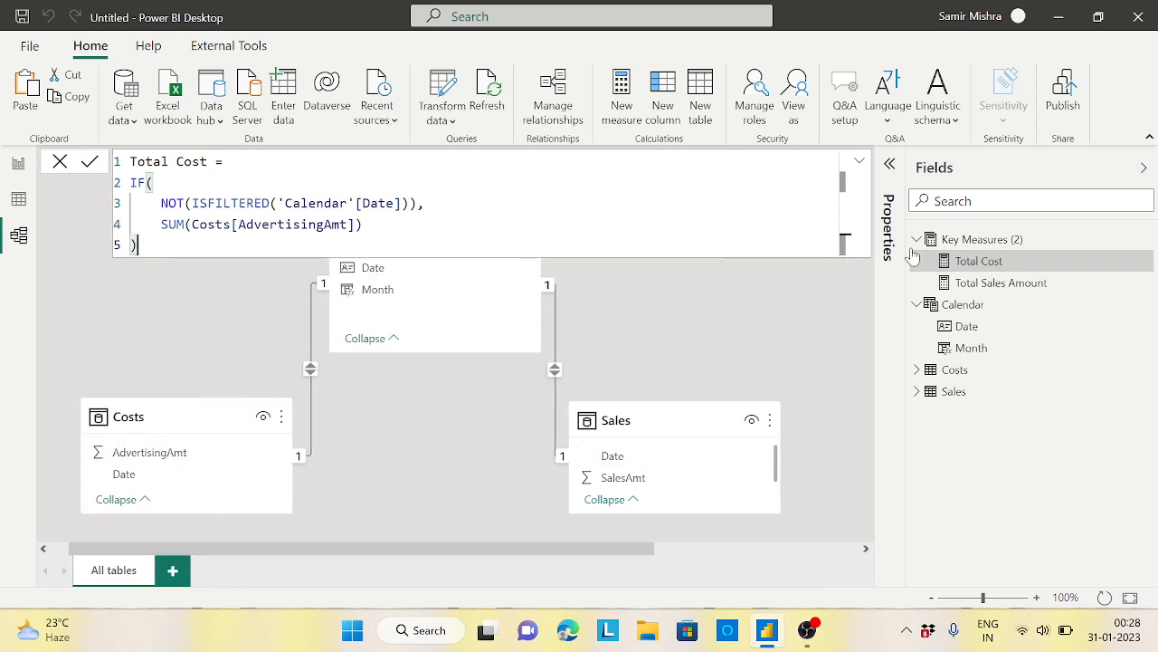
click(404, 276)
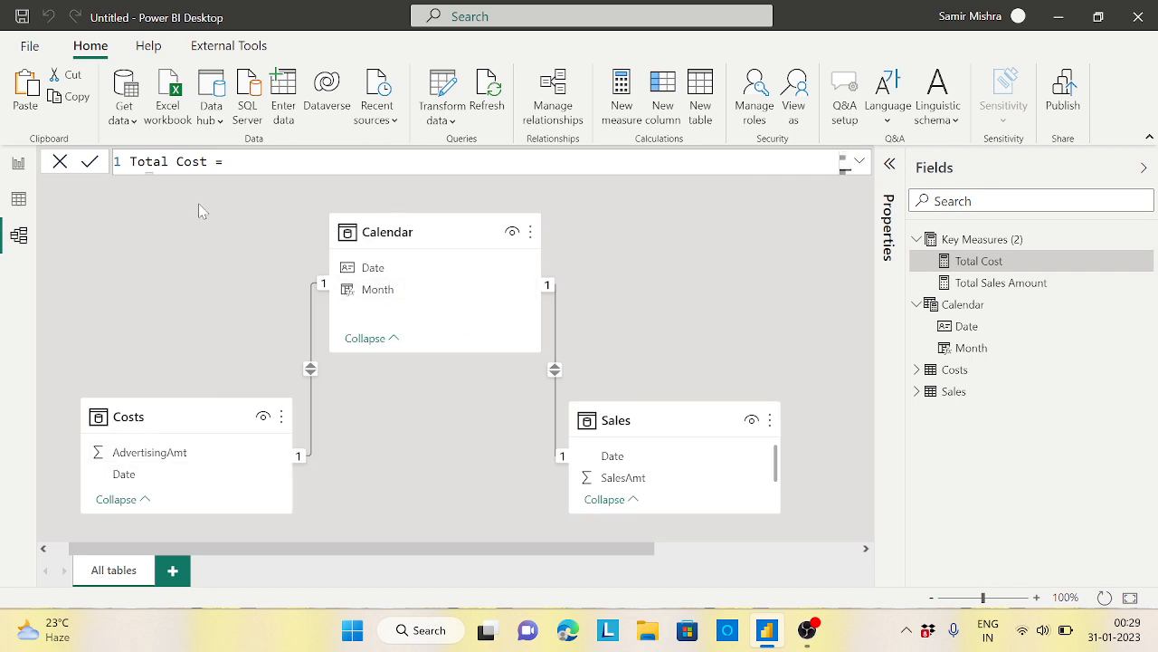
click(18, 163)
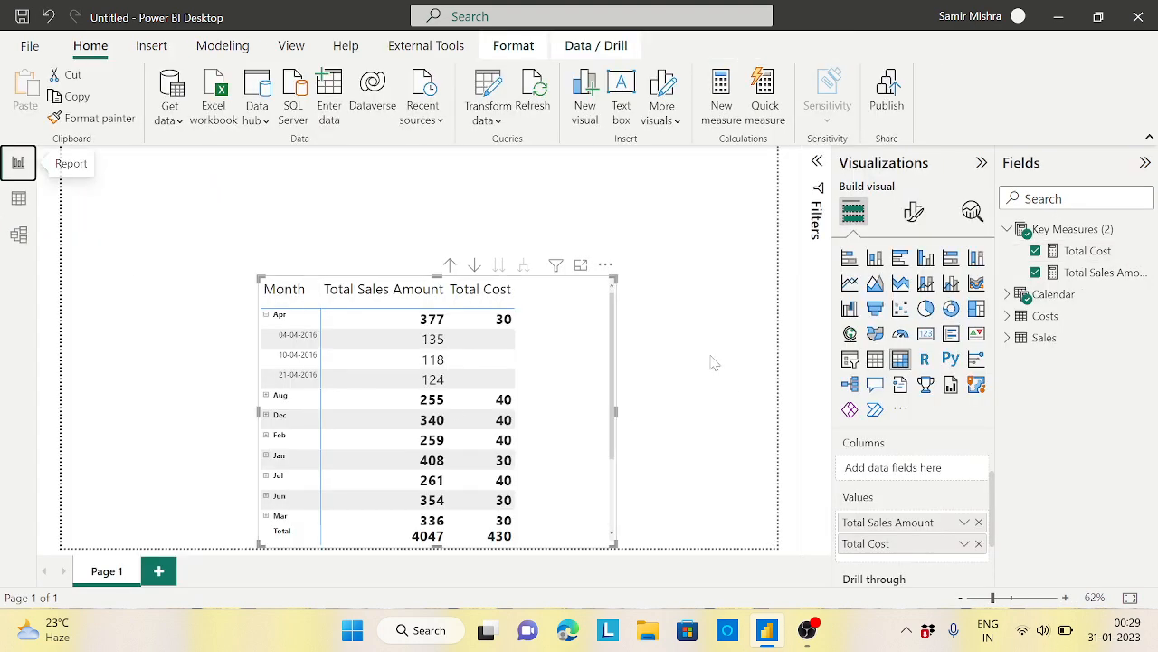